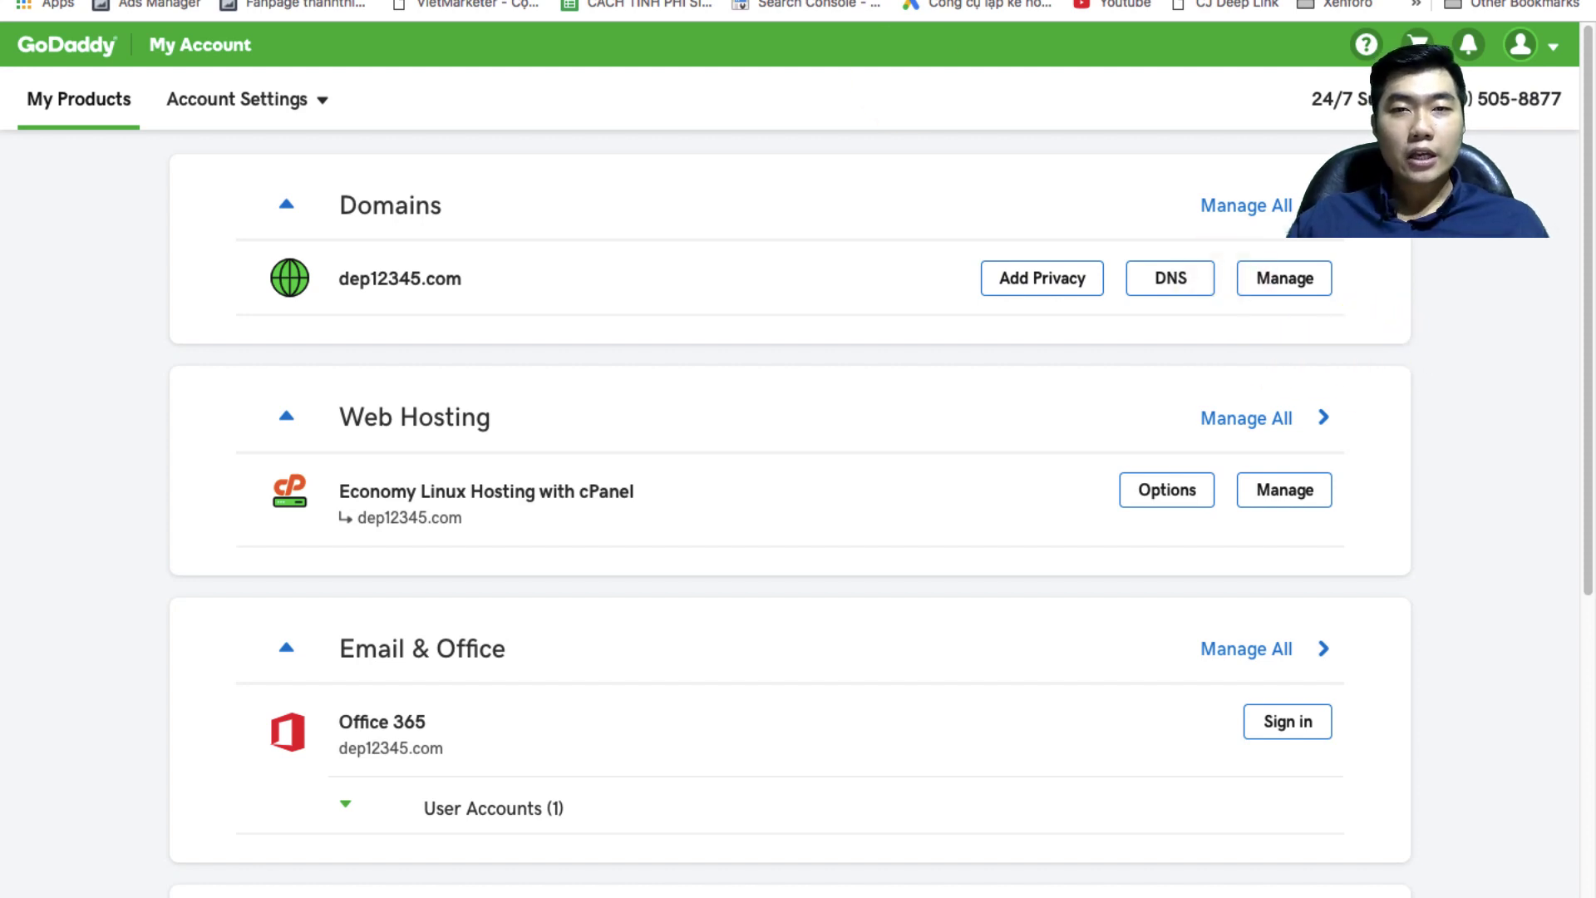
- Switch to Gmail, open the AZDIGI hosting account email and read through its login and server details
key(ctrl+Tab)
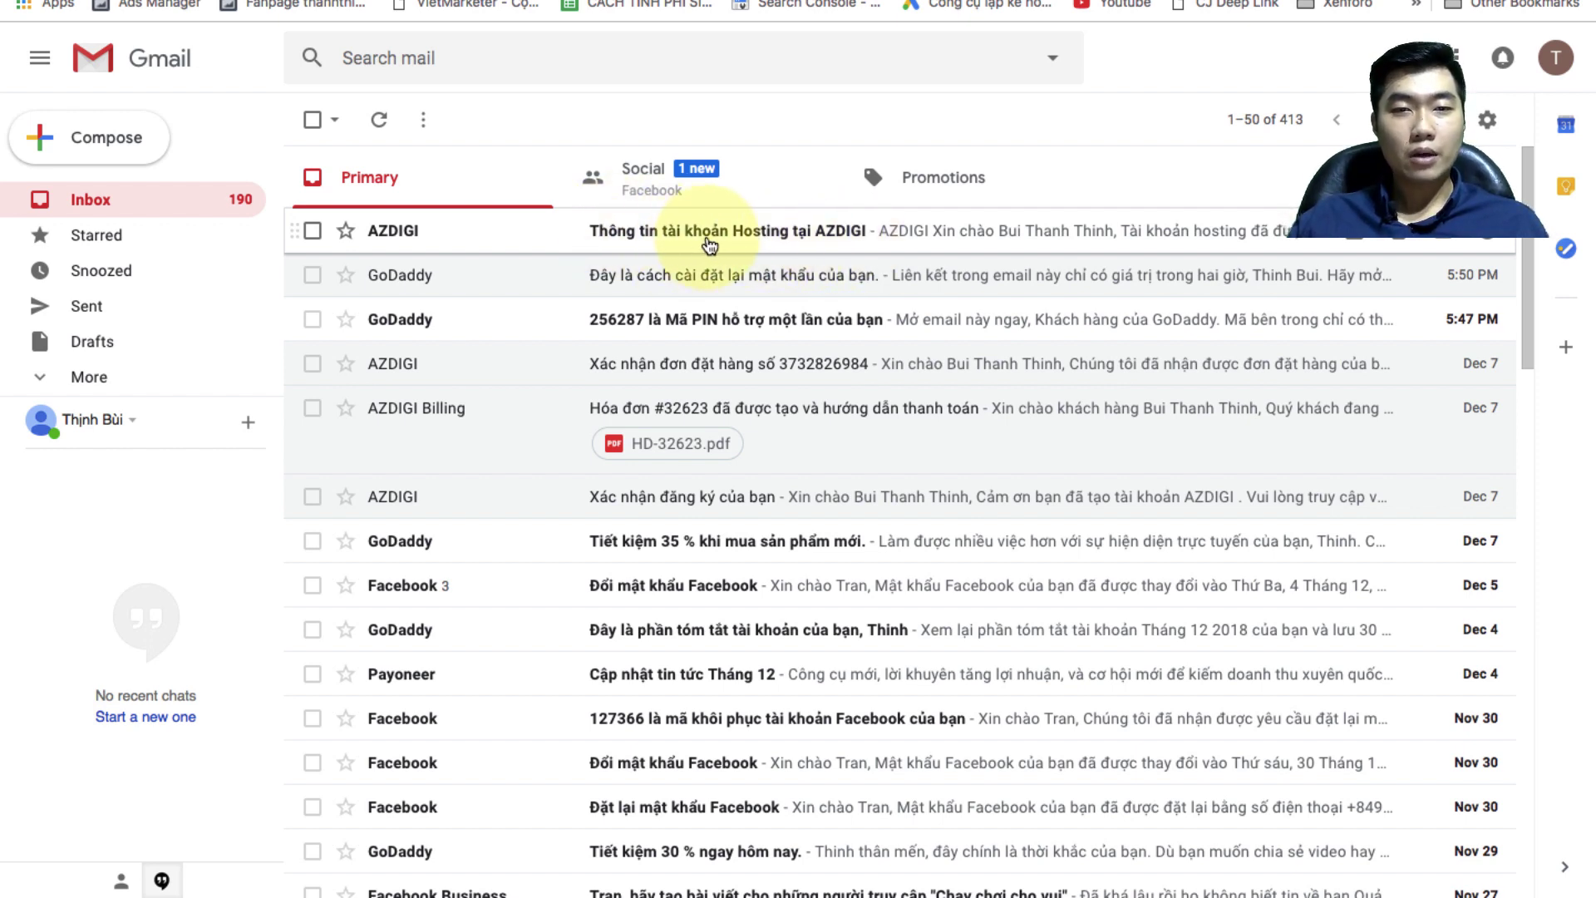
click(905, 241)
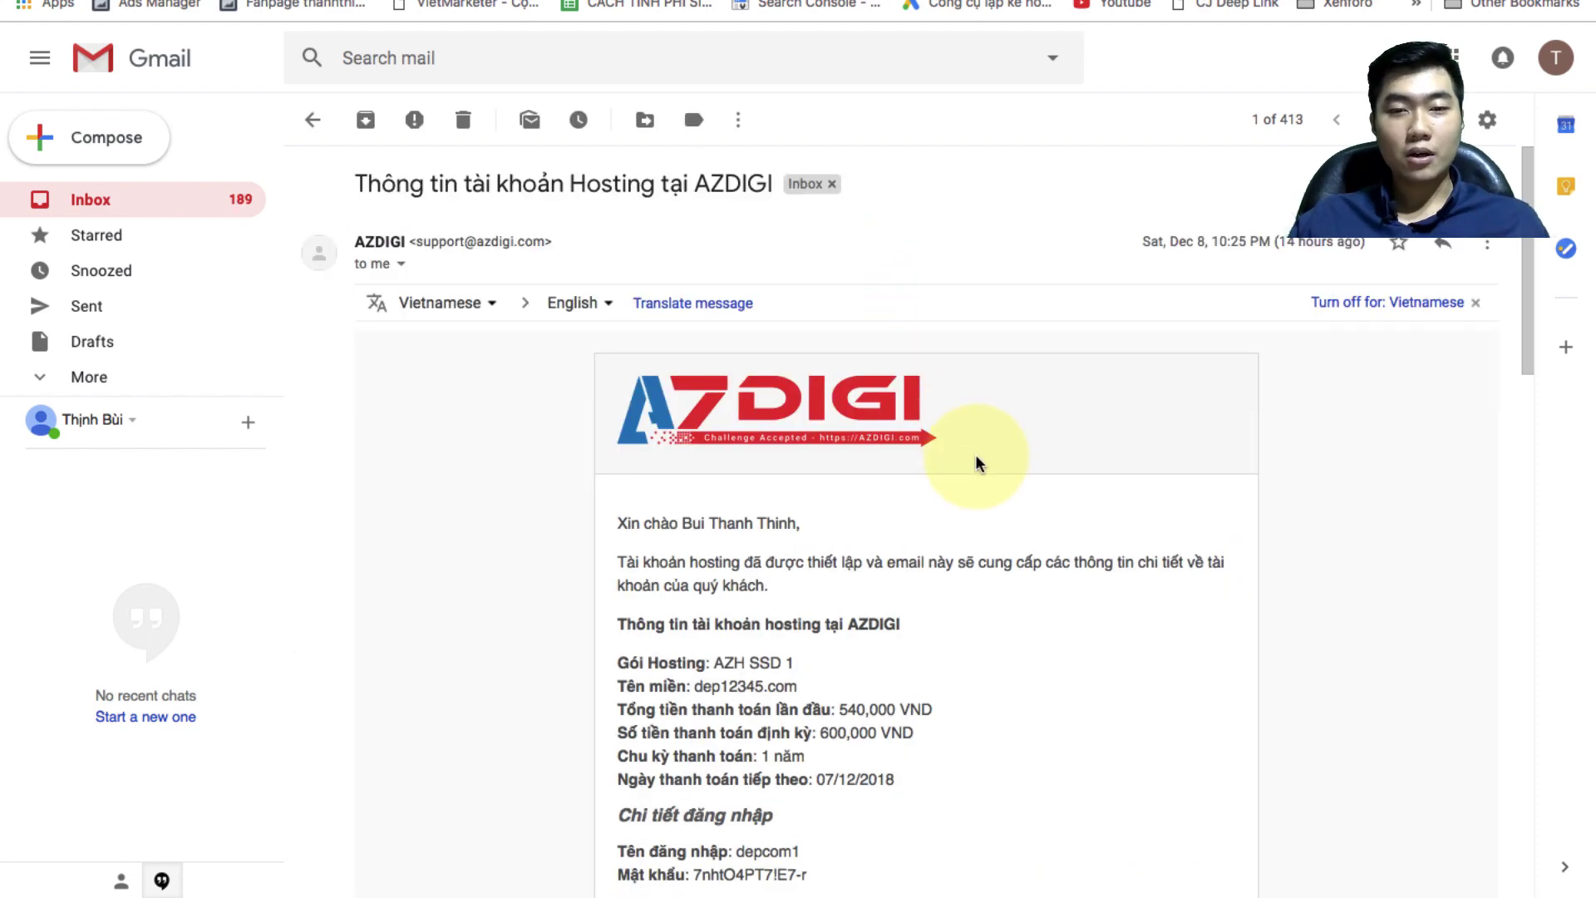
scroll(976, 460, down, 4)
scroll(977, 460, down, 4)
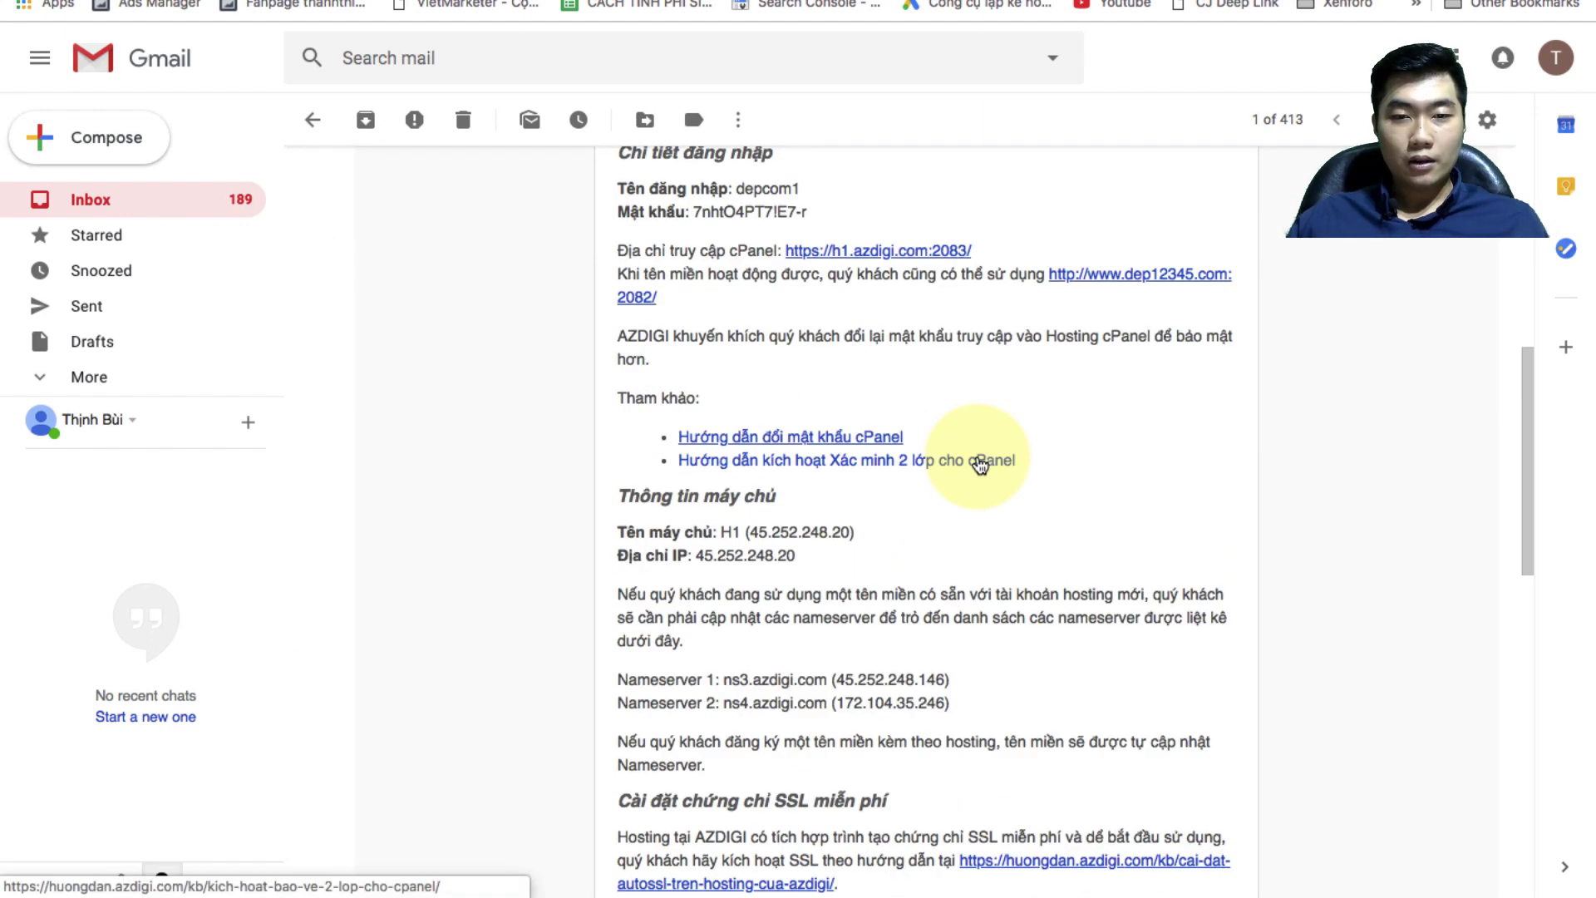
scroll(1047, 452, down, 1)
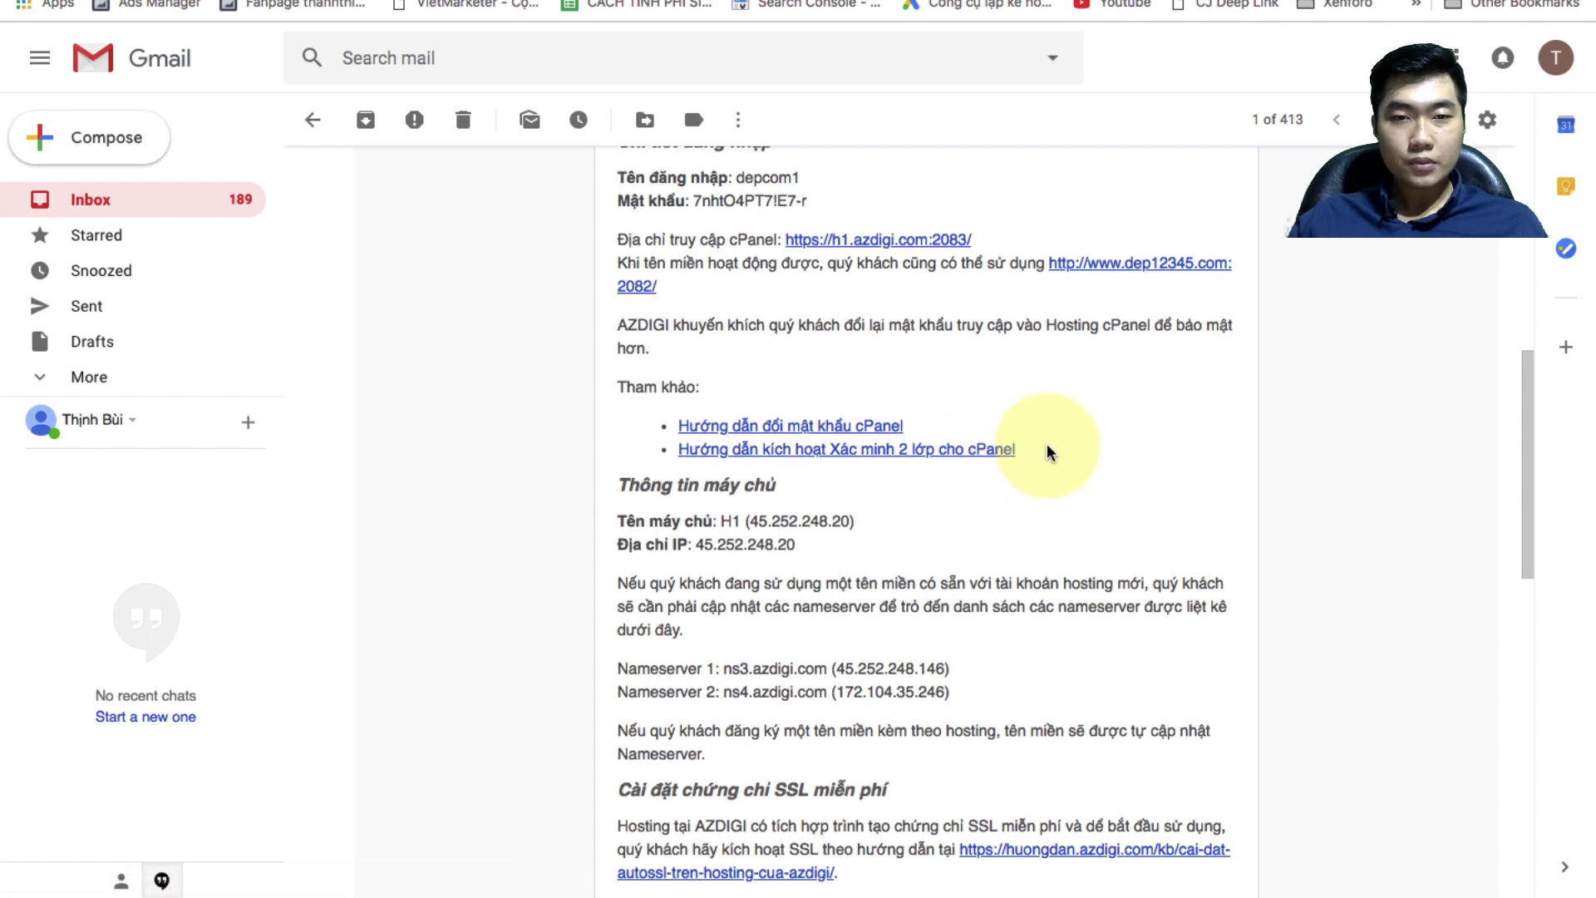
scroll(1046, 446, up, 5)
scroll(1046, 445, down, 3)
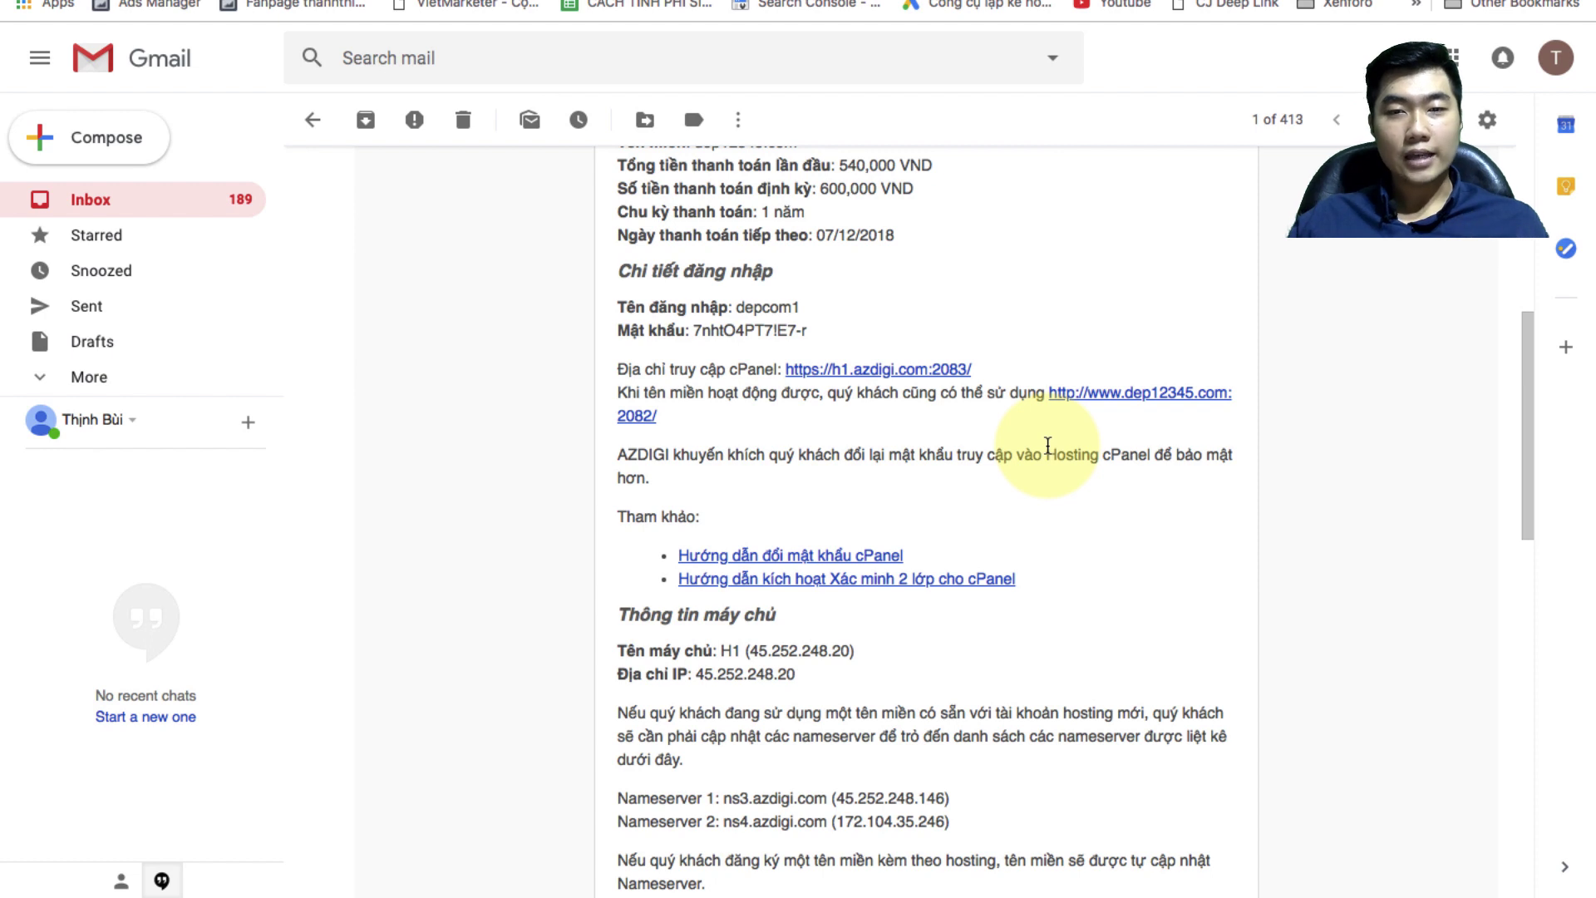
scroll(1048, 445, down, 5)
scroll(1048, 449, down, 1)
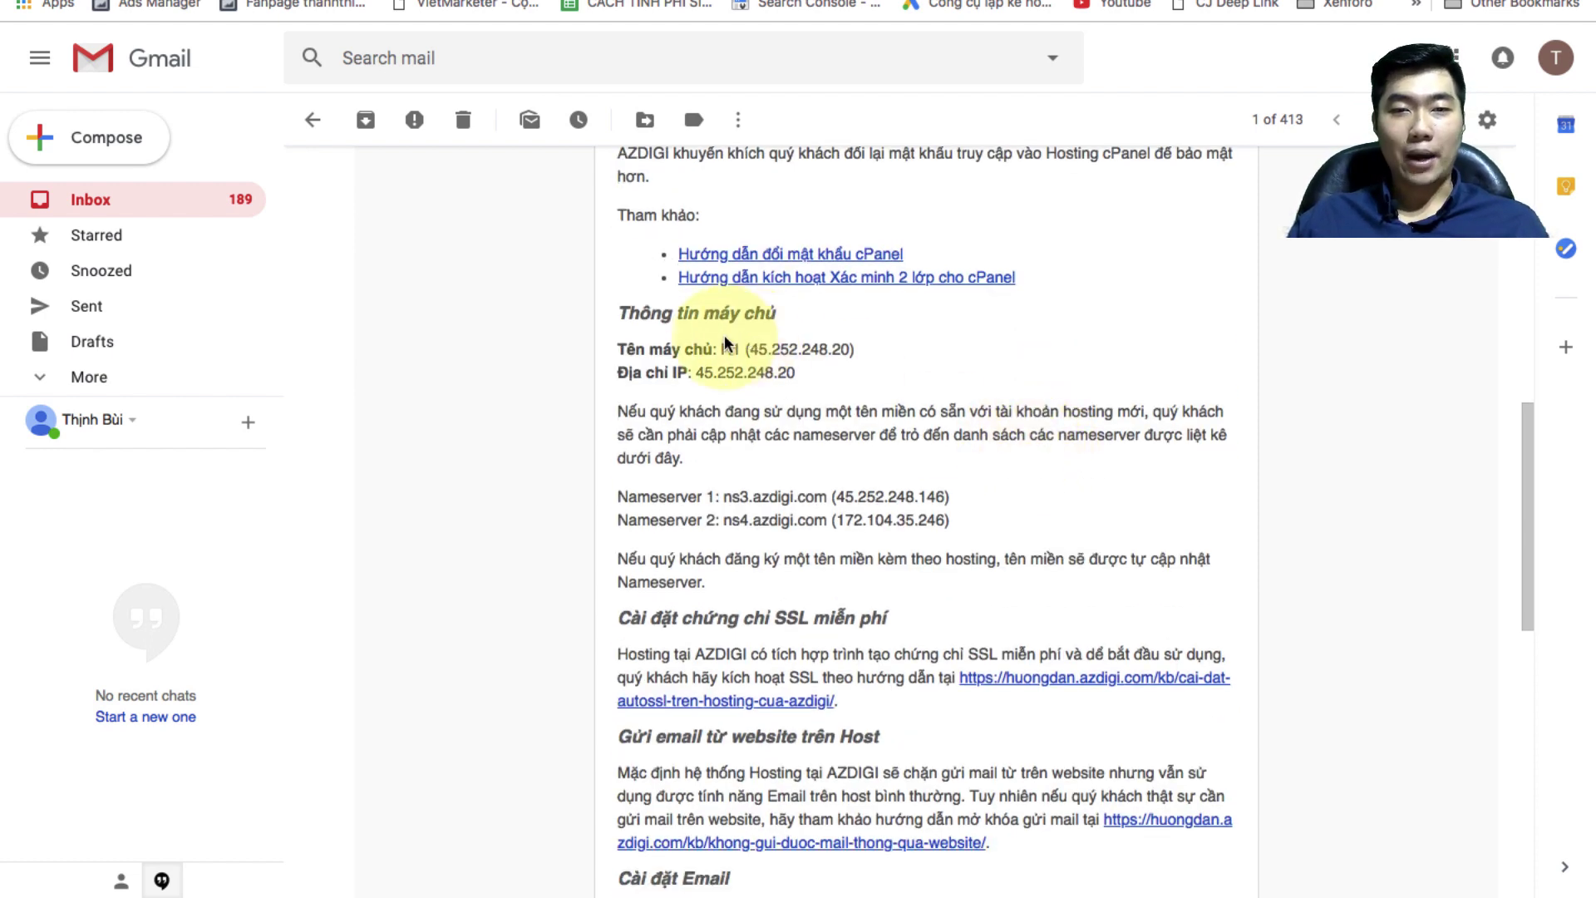
- Examine the hosting server's IP address in the email's server information section
drag(622, 313, 792, 326)
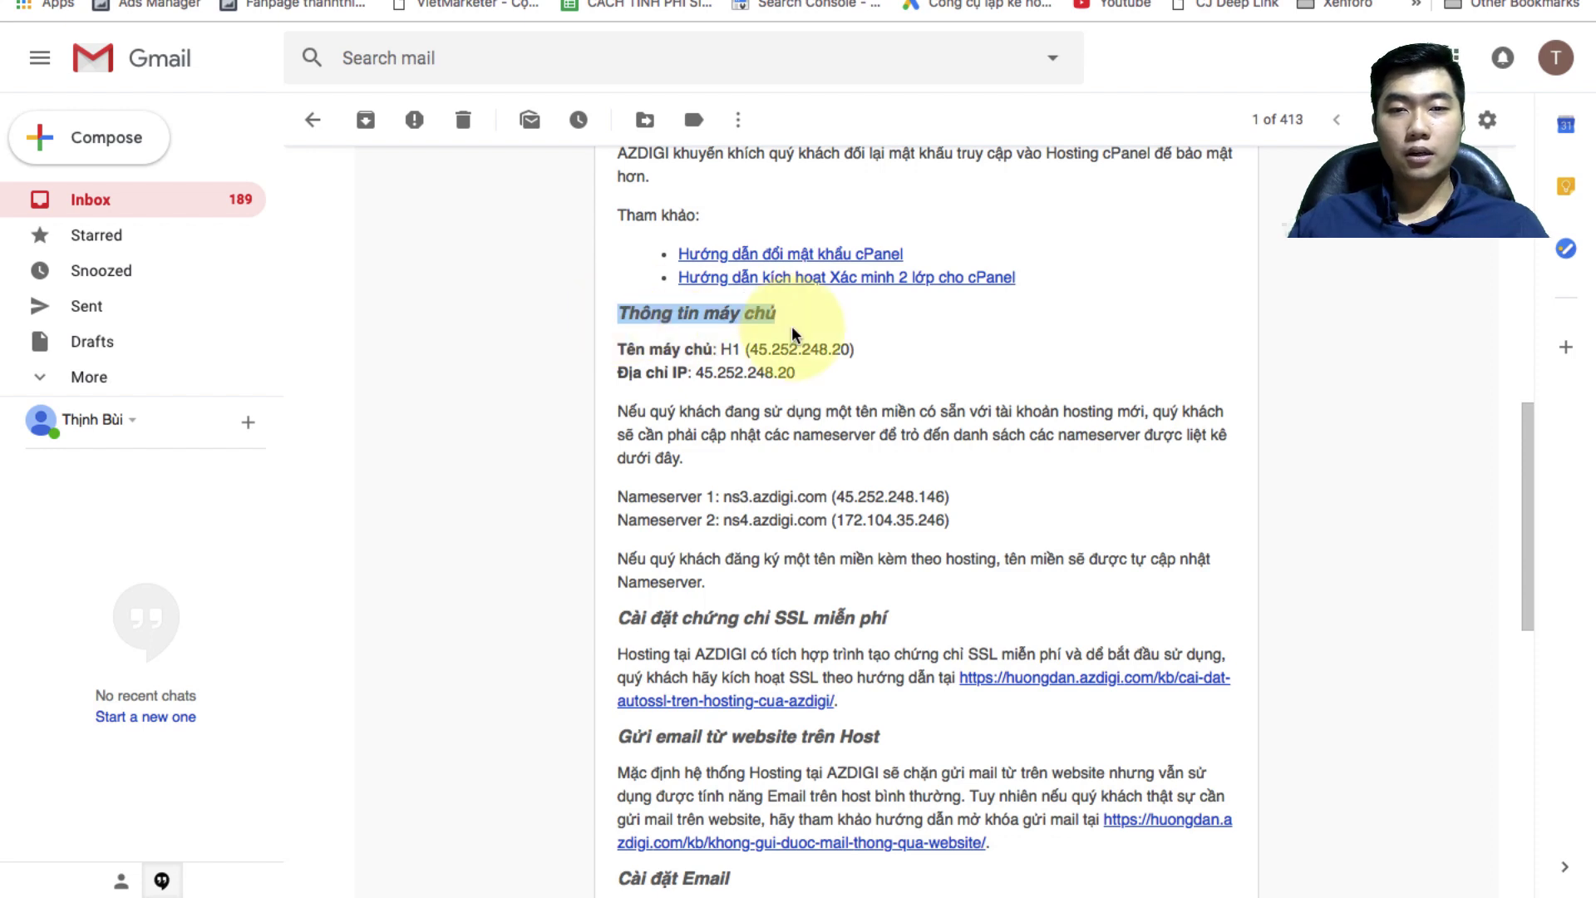
click(794, 324)
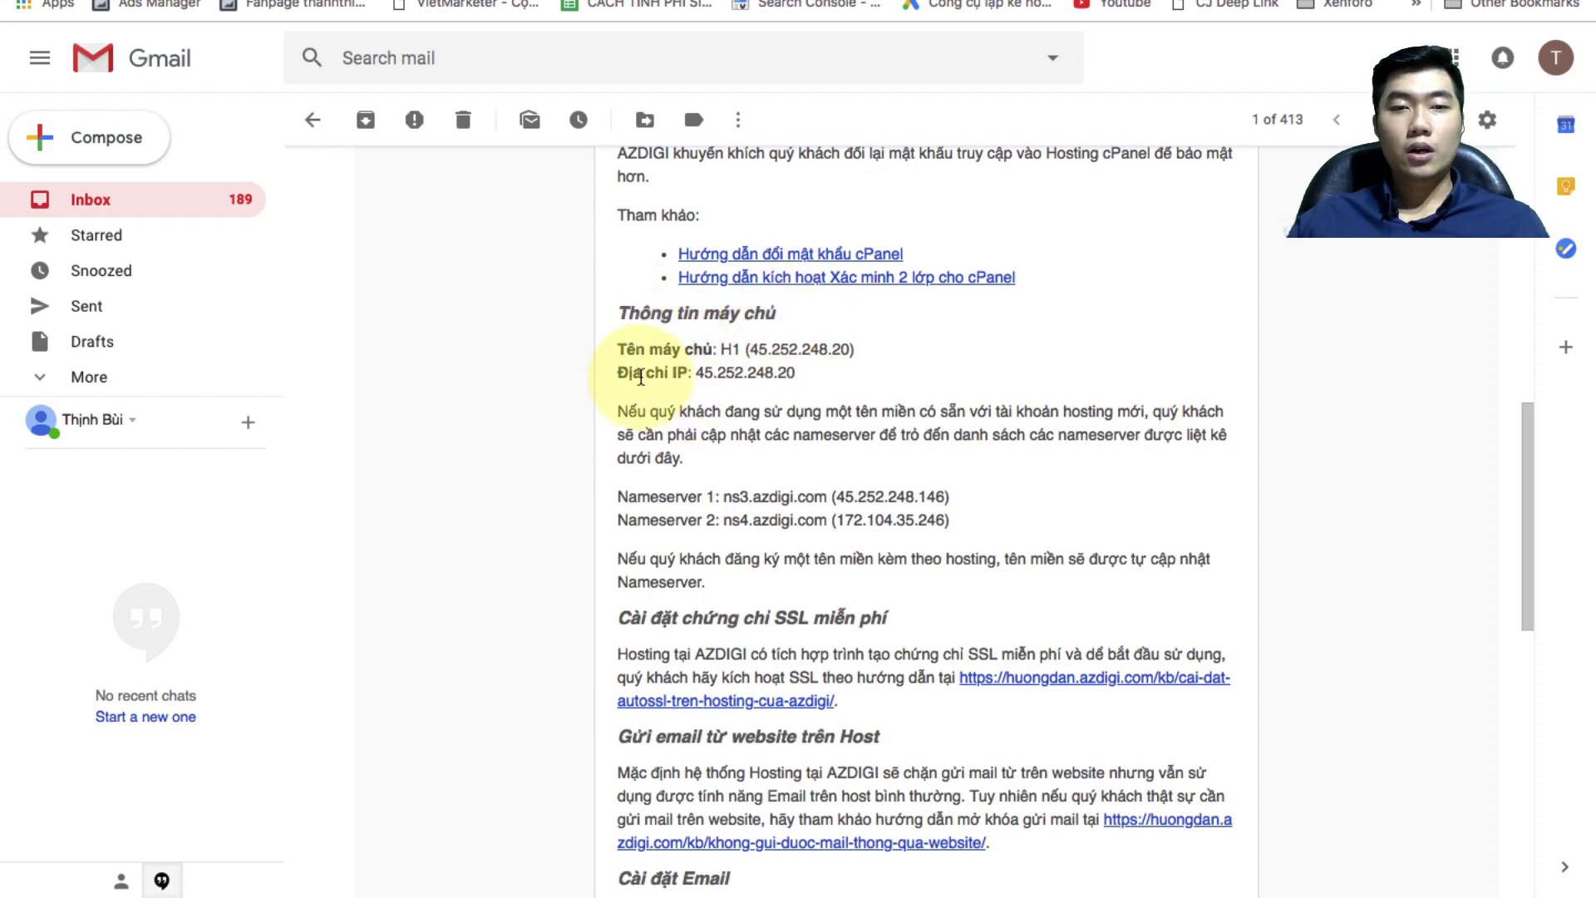
drag(618, 373, 688, 374)
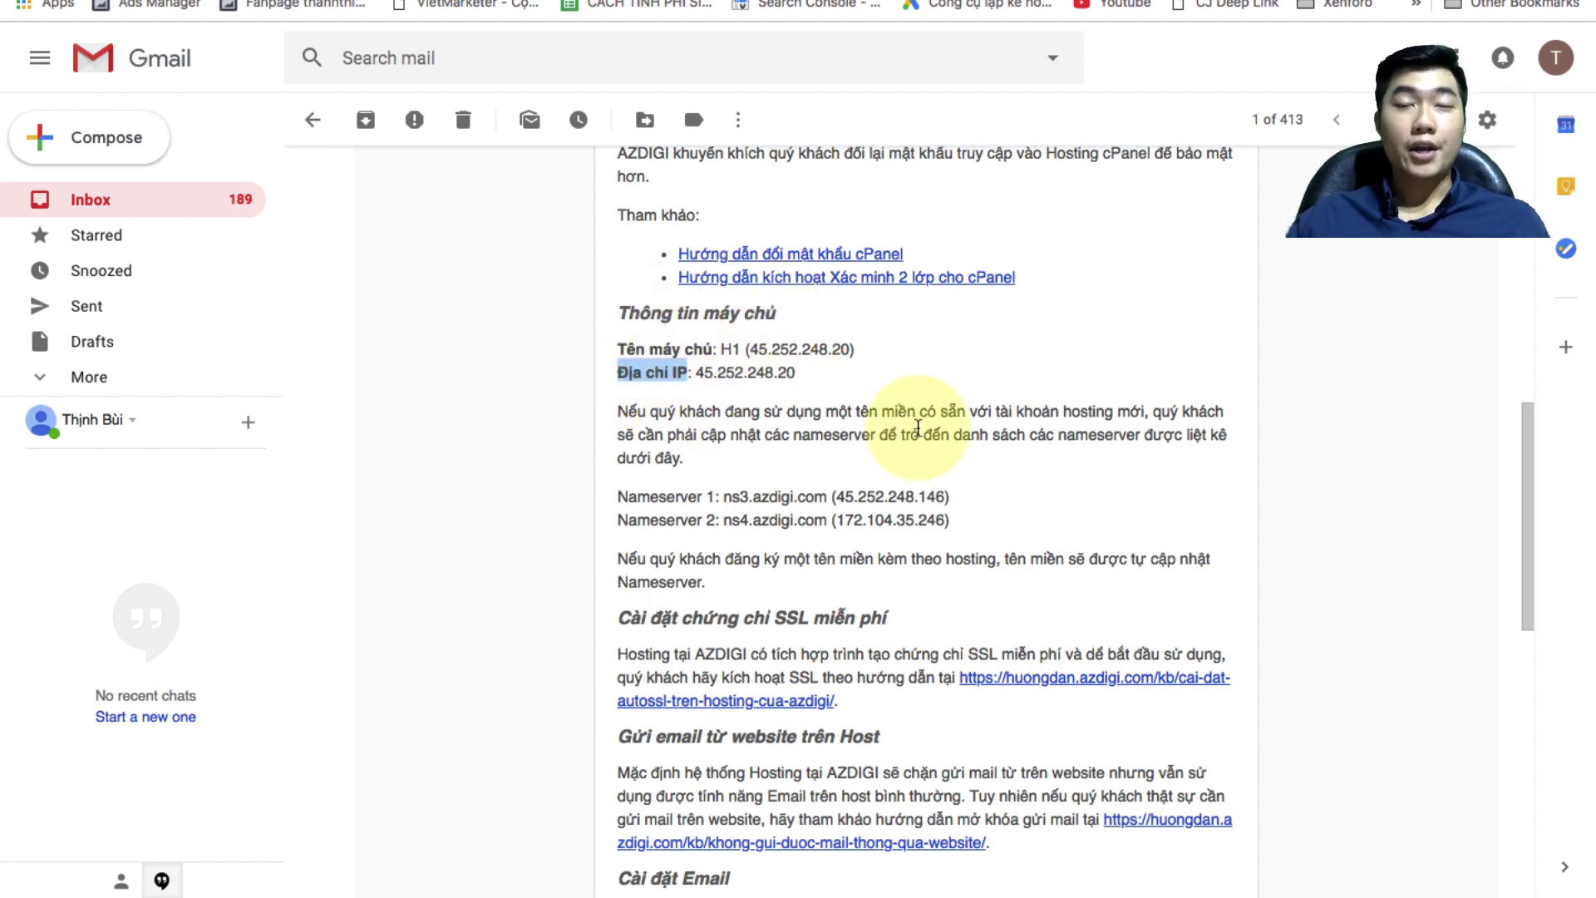
click(697, 380)
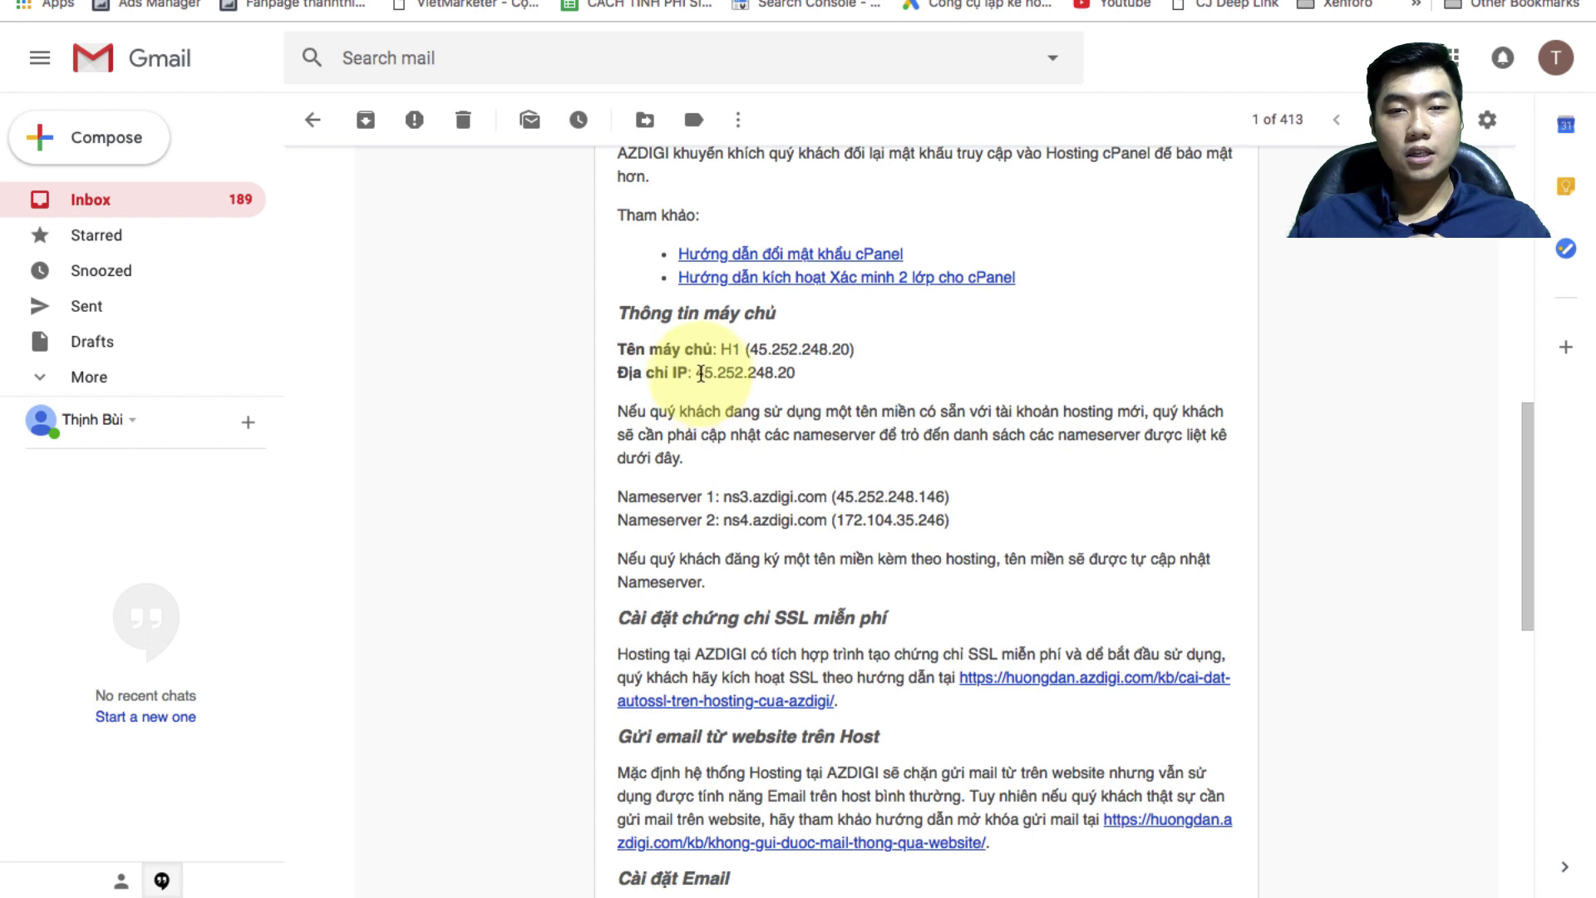
drag(696, 376, 812, 379)
click(865, 407)
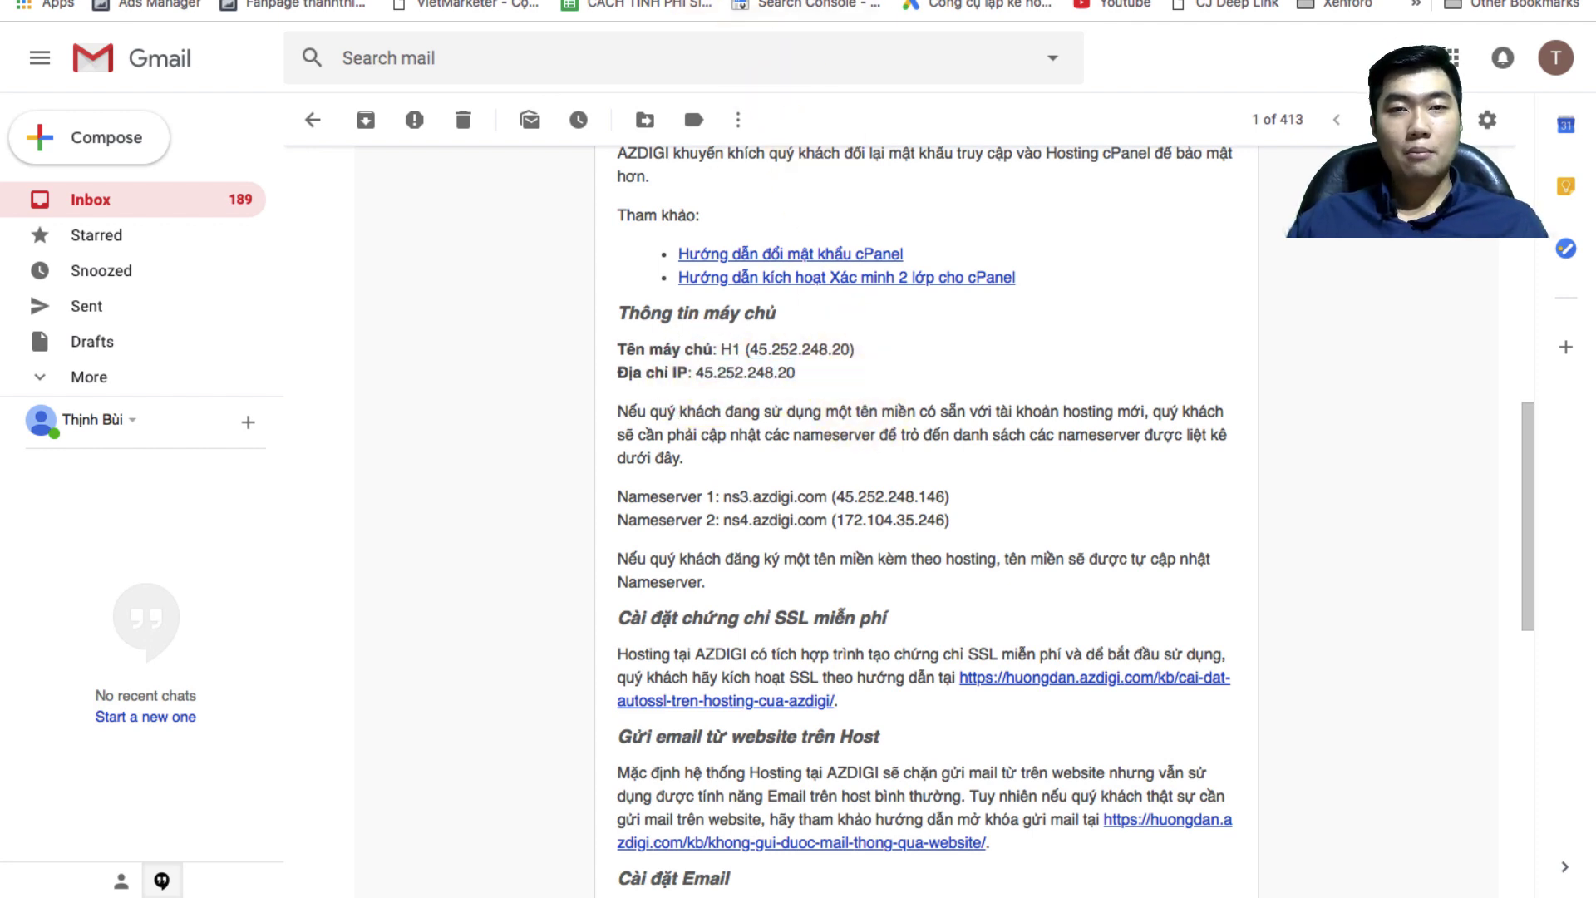
- Switch to GoDaddy and open the DNS management records for the domain dep12345.com
click(757, 1)
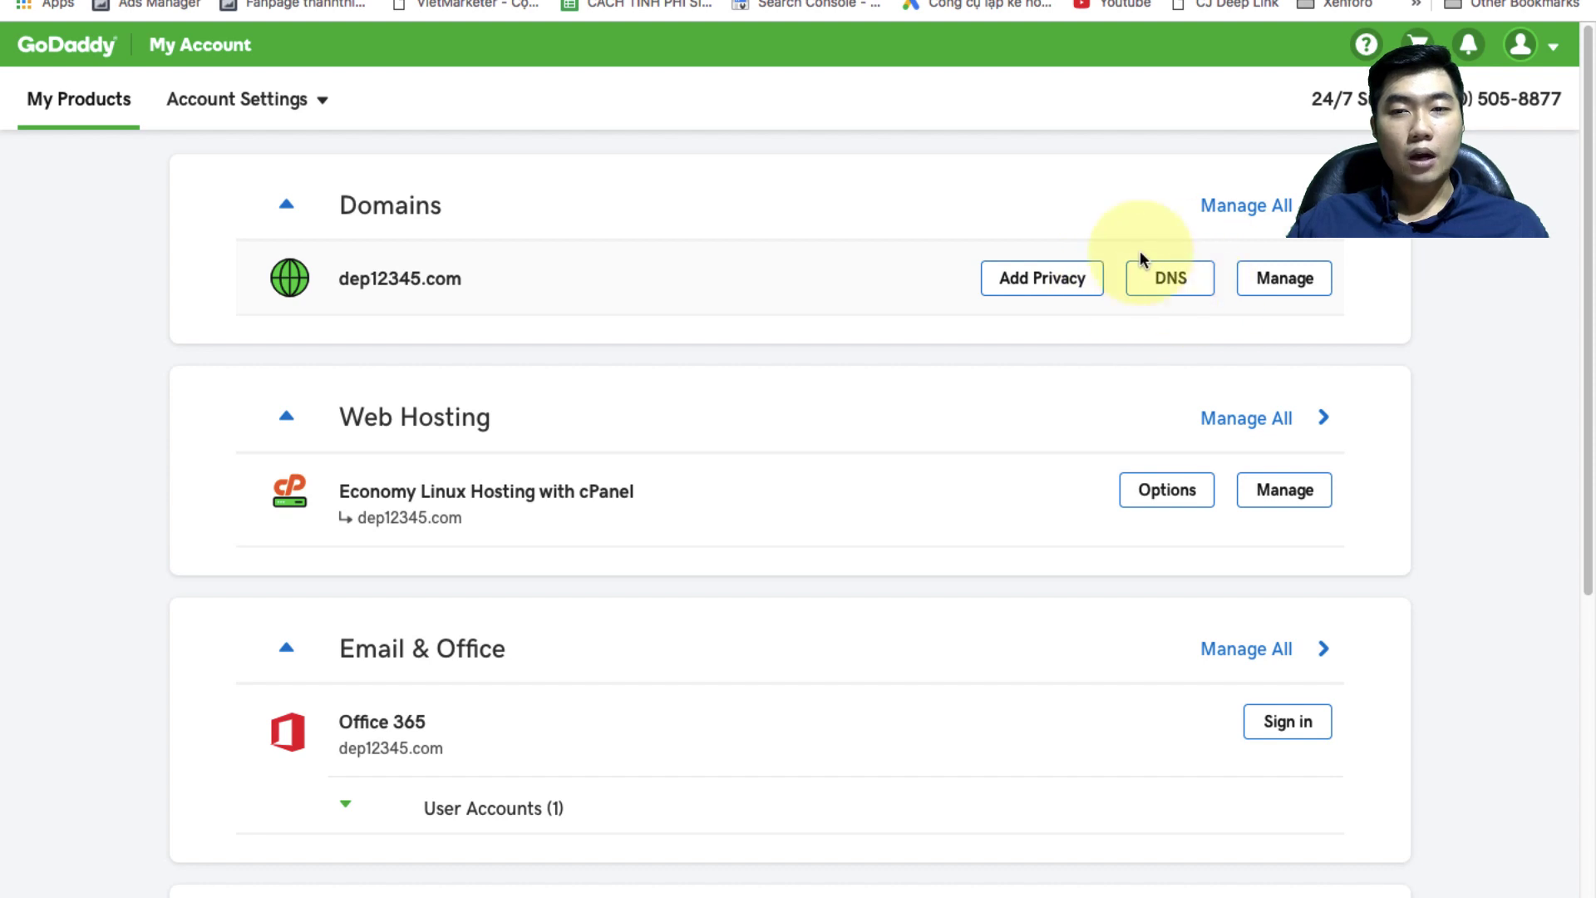
click(1198, 283)
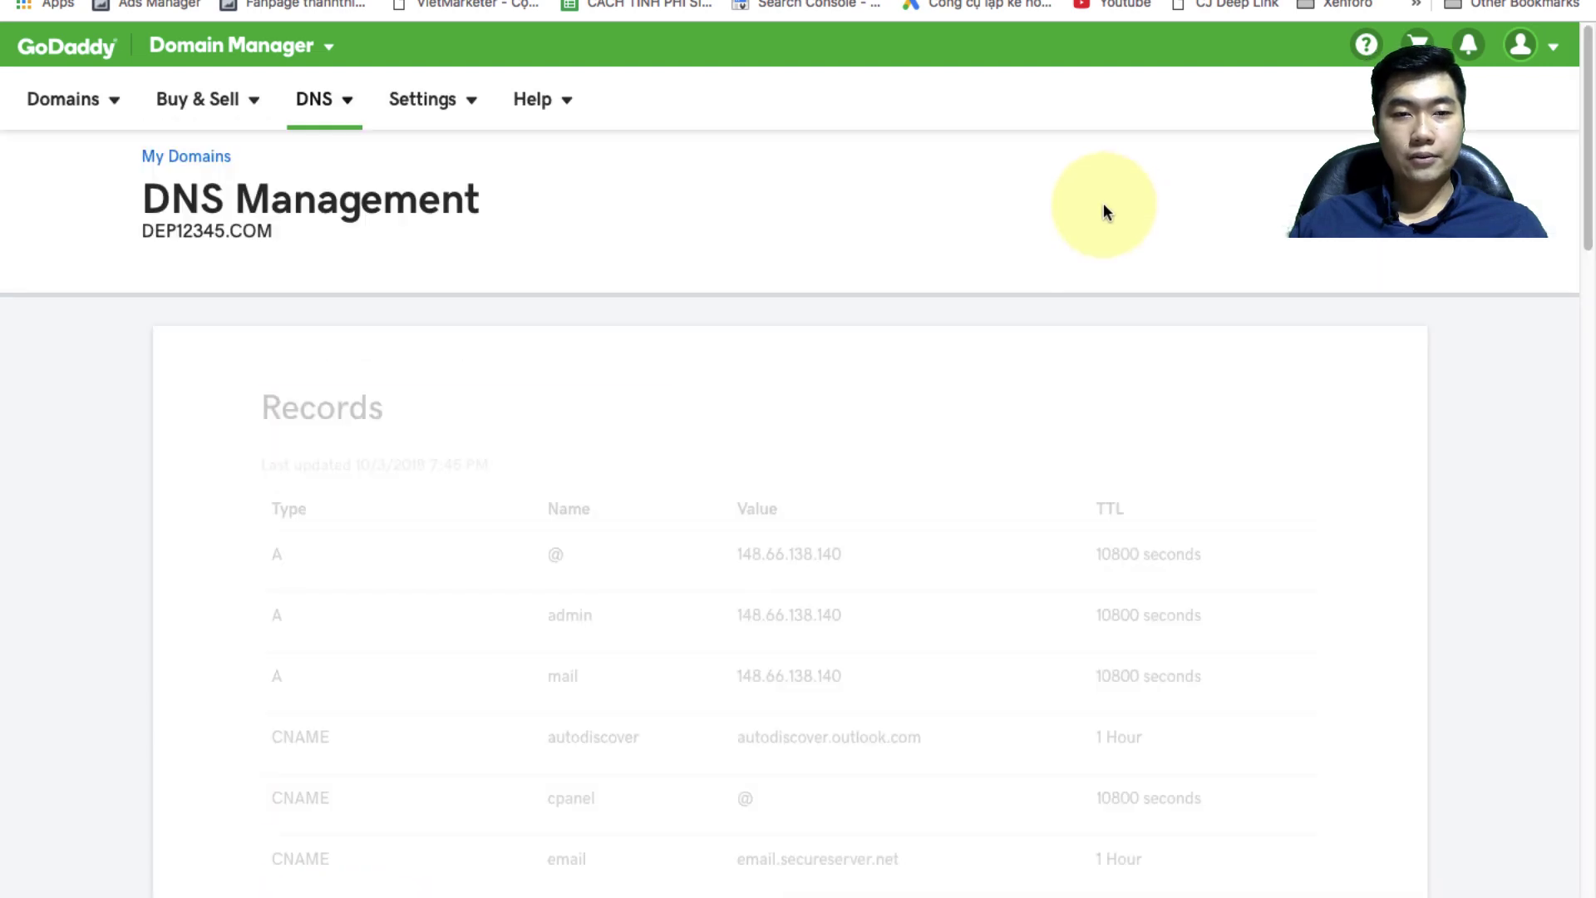
scroll(1002, 607, down, 1)
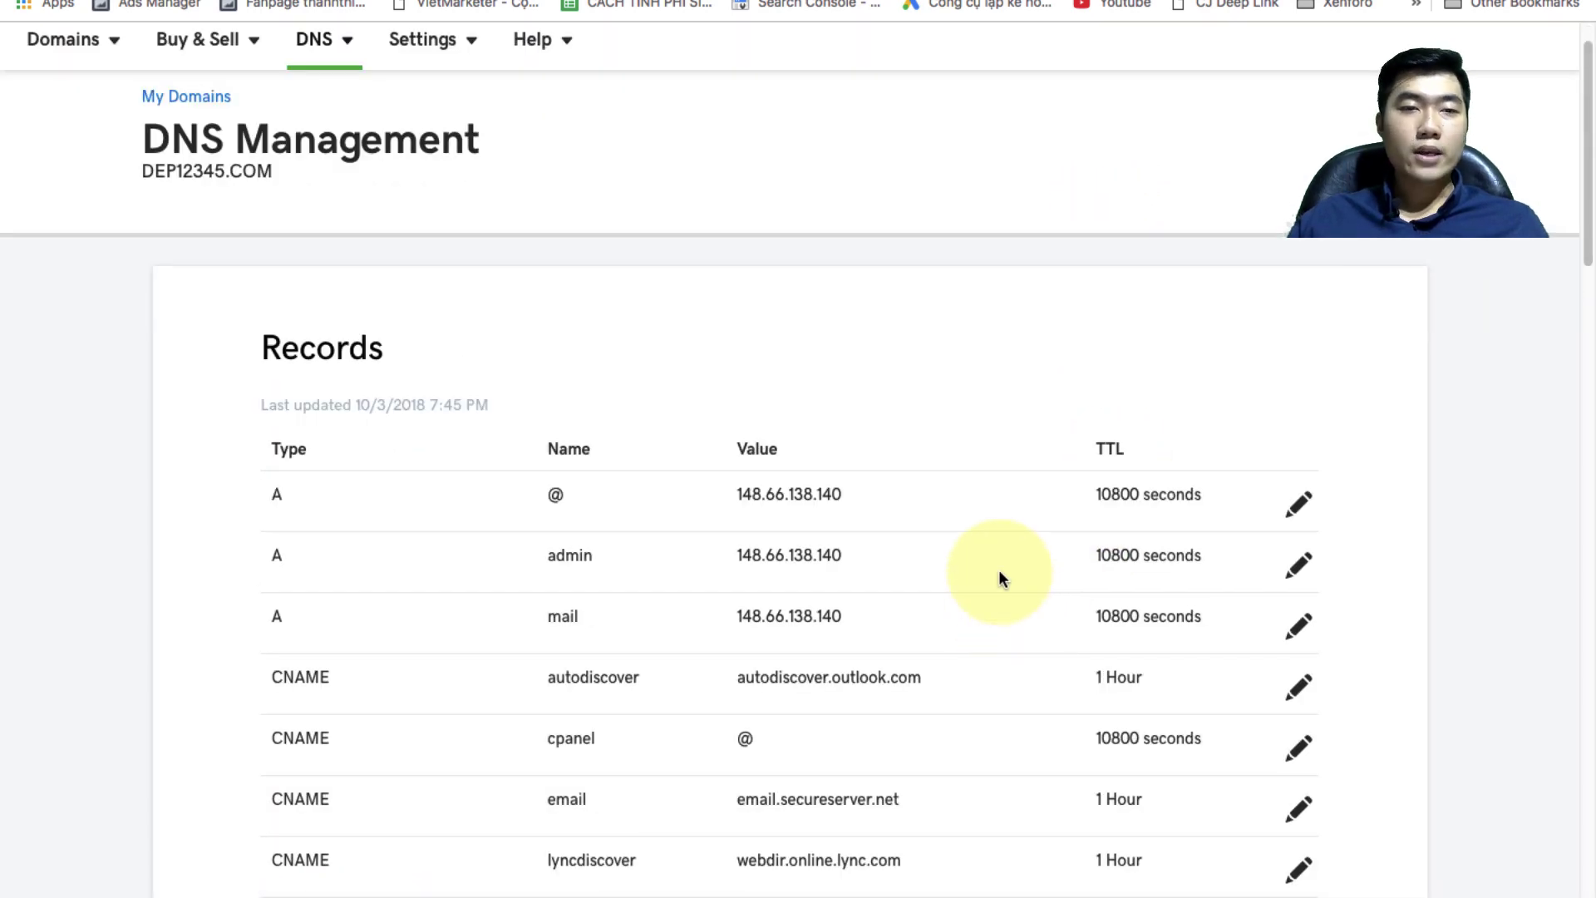
scroll(980, 559, down, 4)
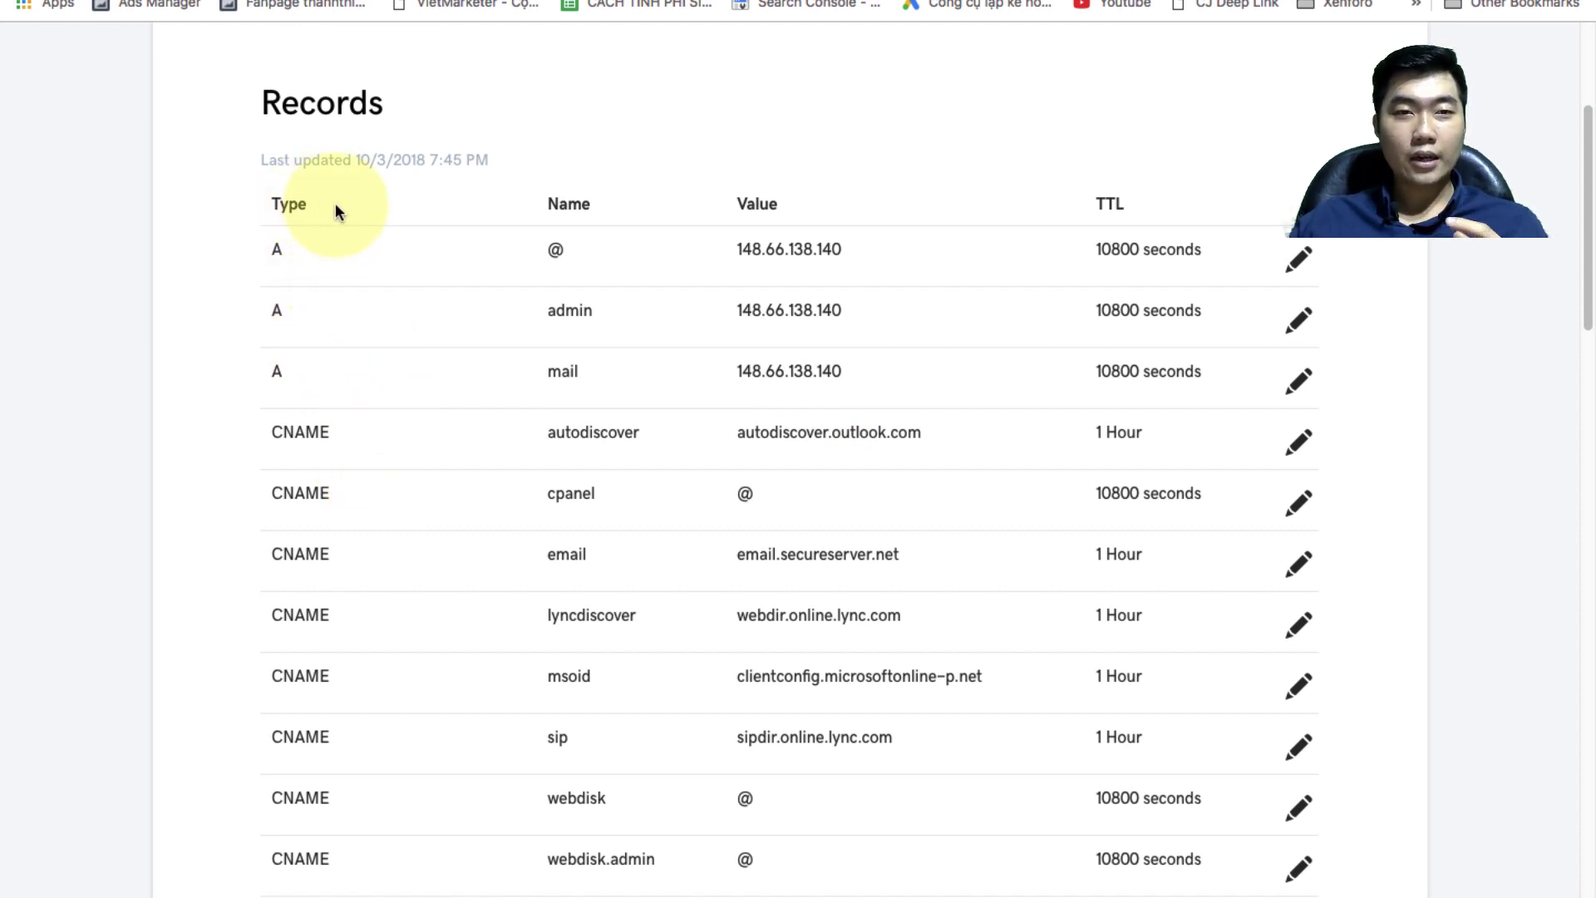
- Examine the A and CNAME record types in the domain's DNS records table
click(288, 477)
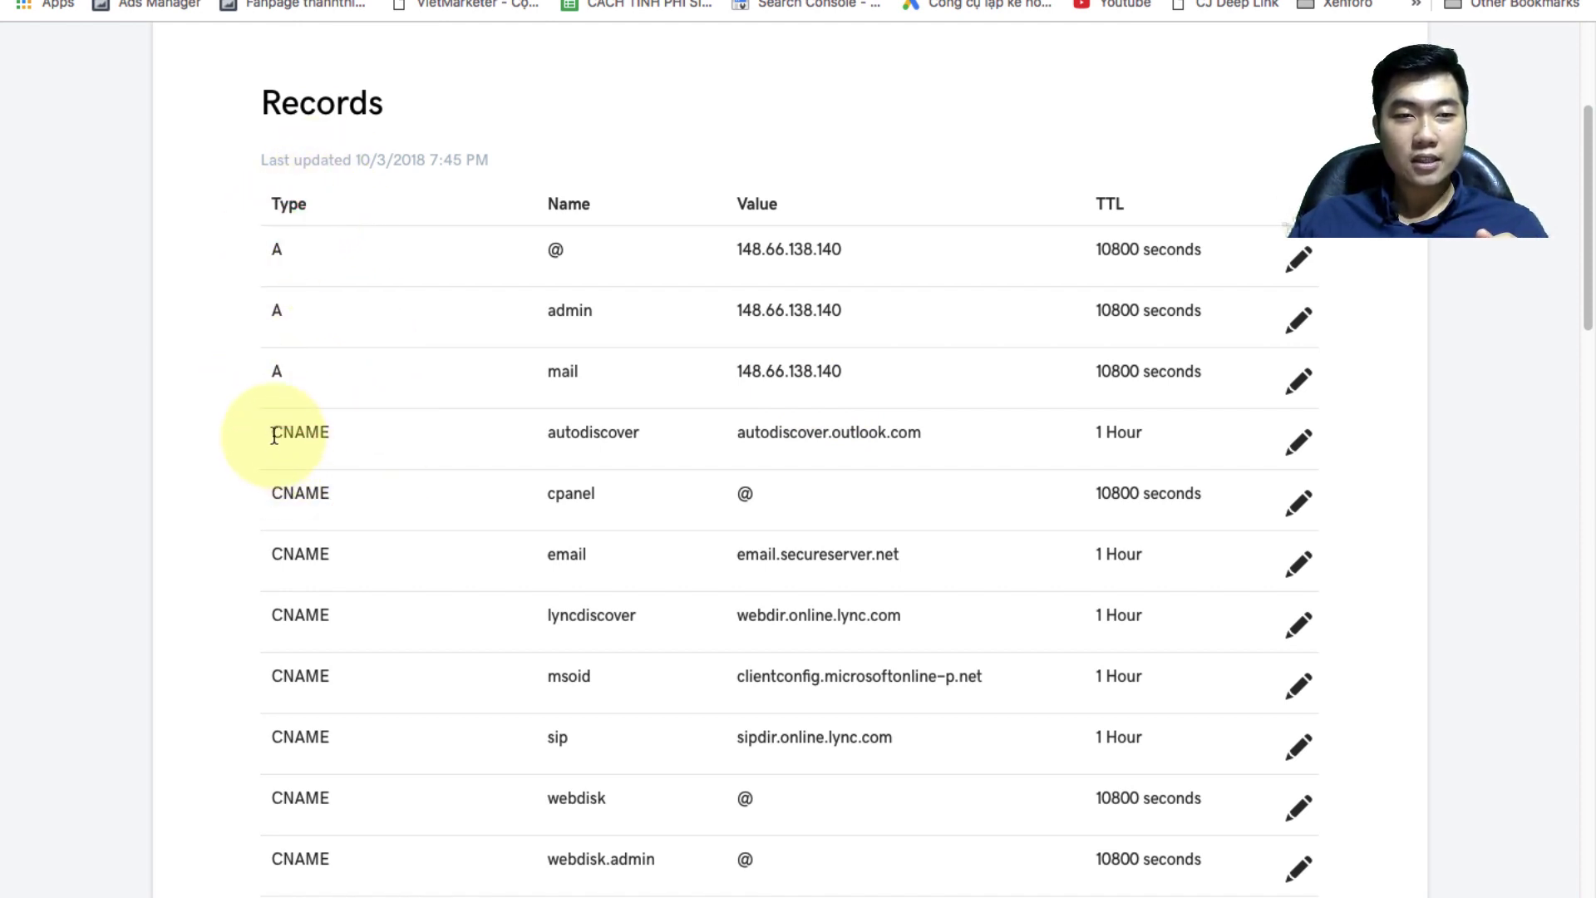
double_click(293, 433)
drag(382, 103, 226, 107)
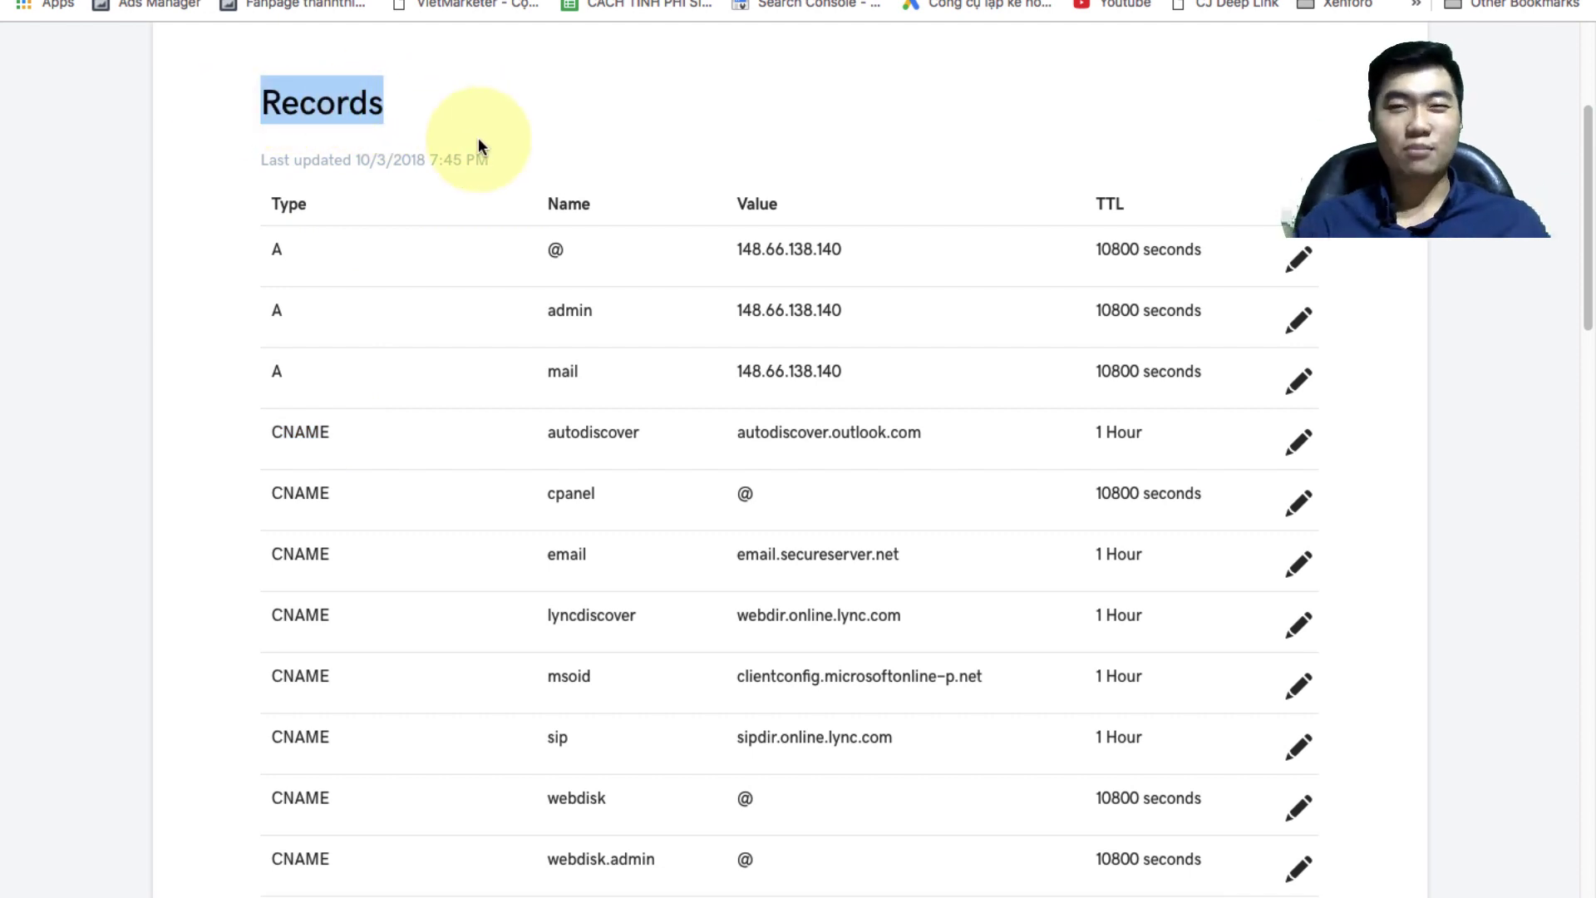
scroll(592, 318, down, 10)
scroll(572, 410, up, 13)
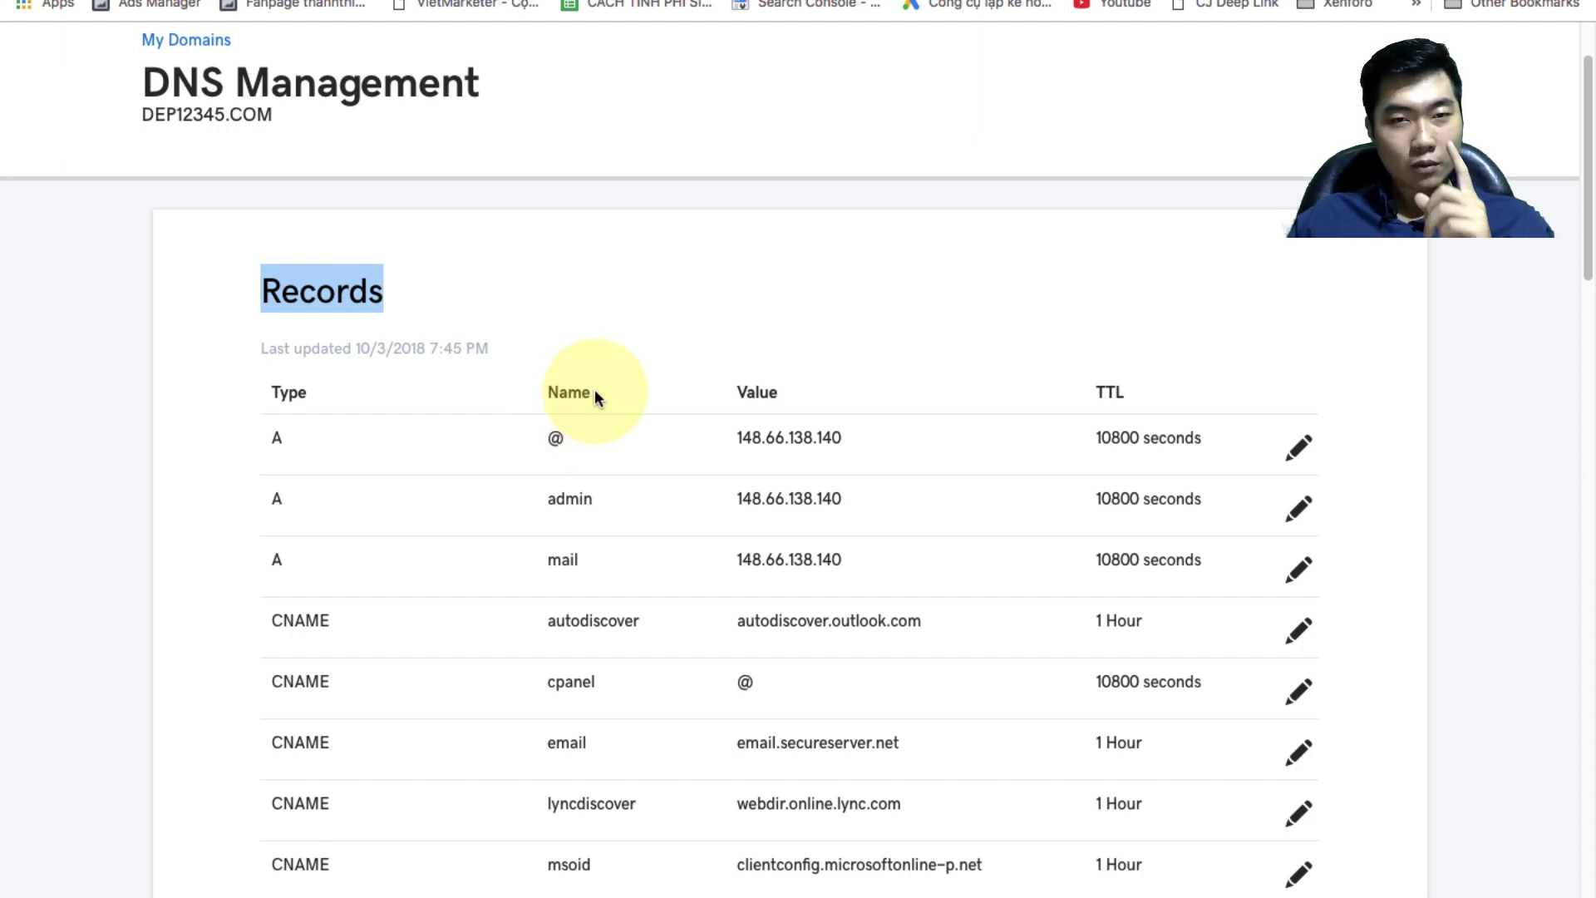
- Check the type, name and IP value of the A record named @
click(512, 396)
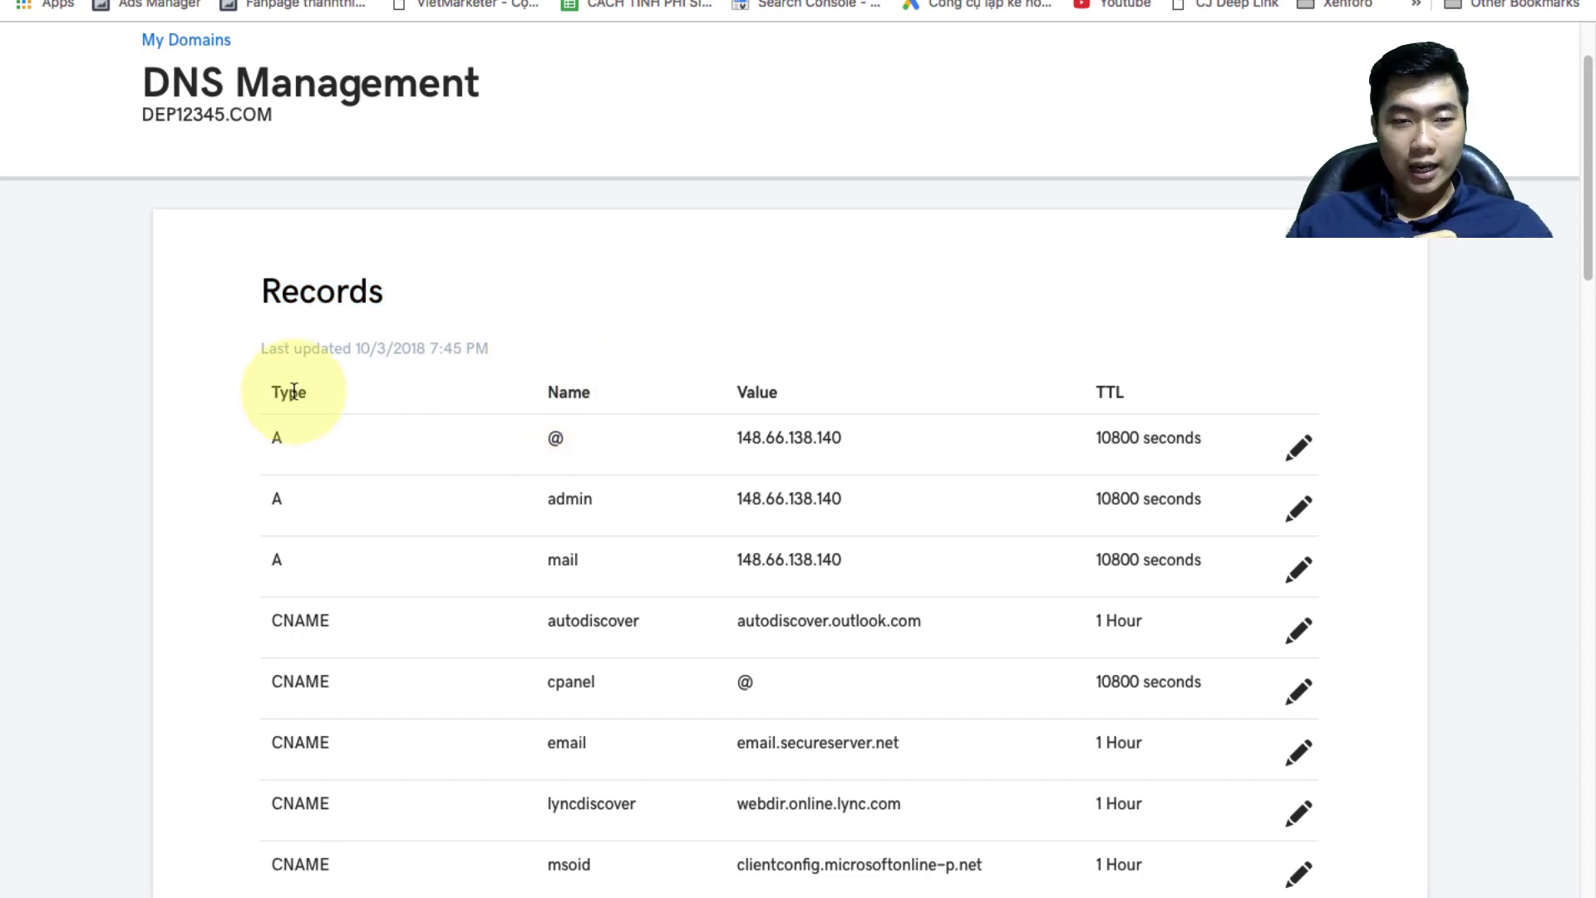
click(292, 431)
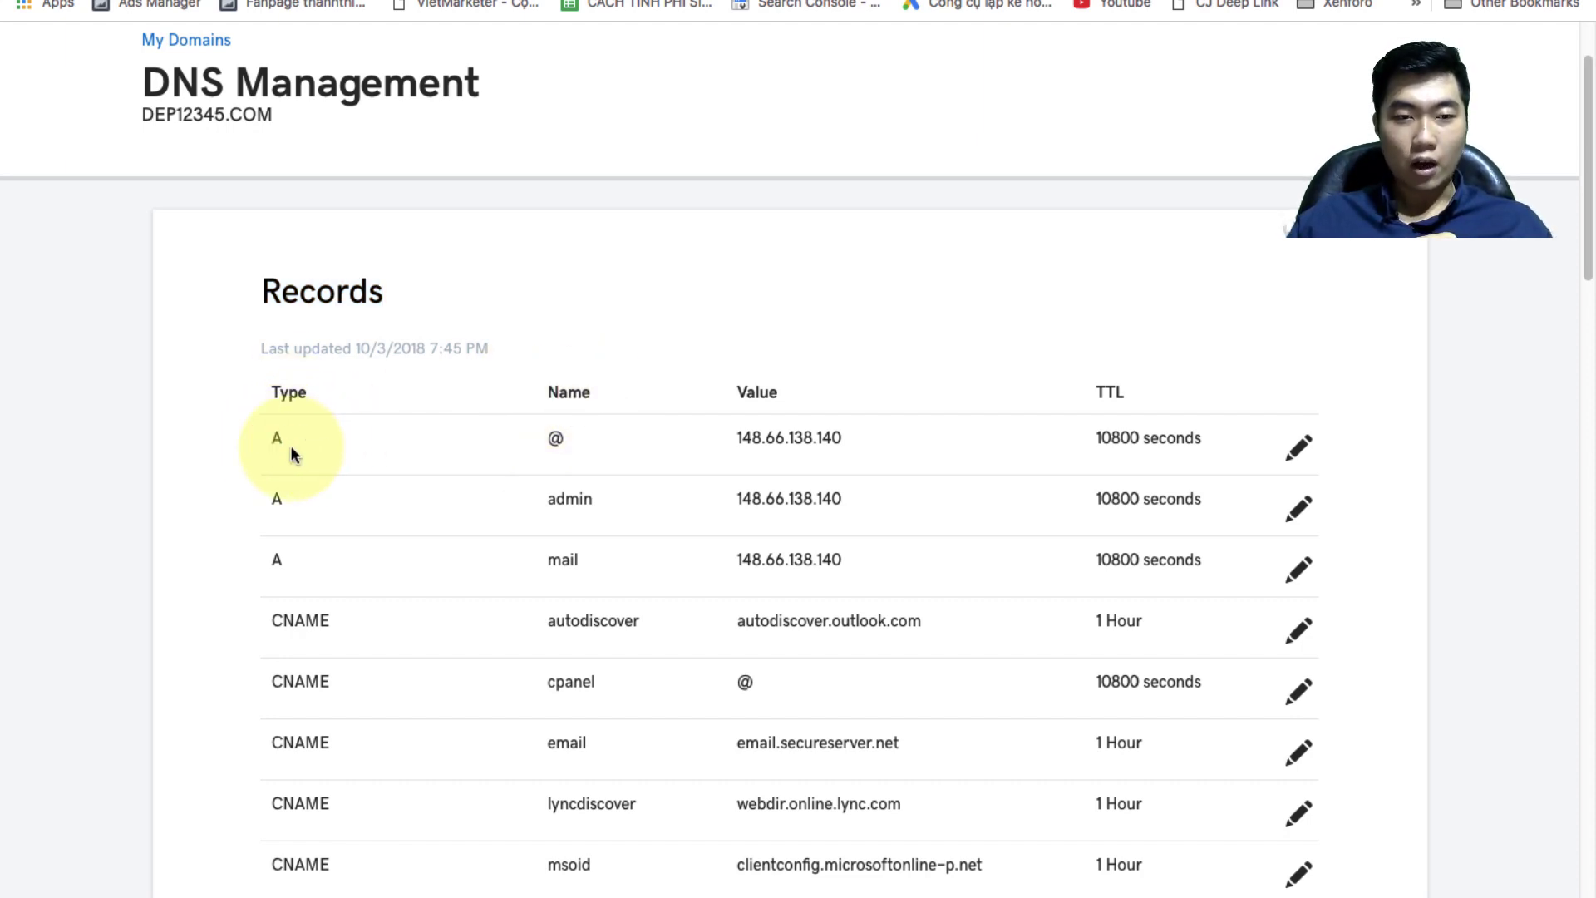
double_click(557, 440)
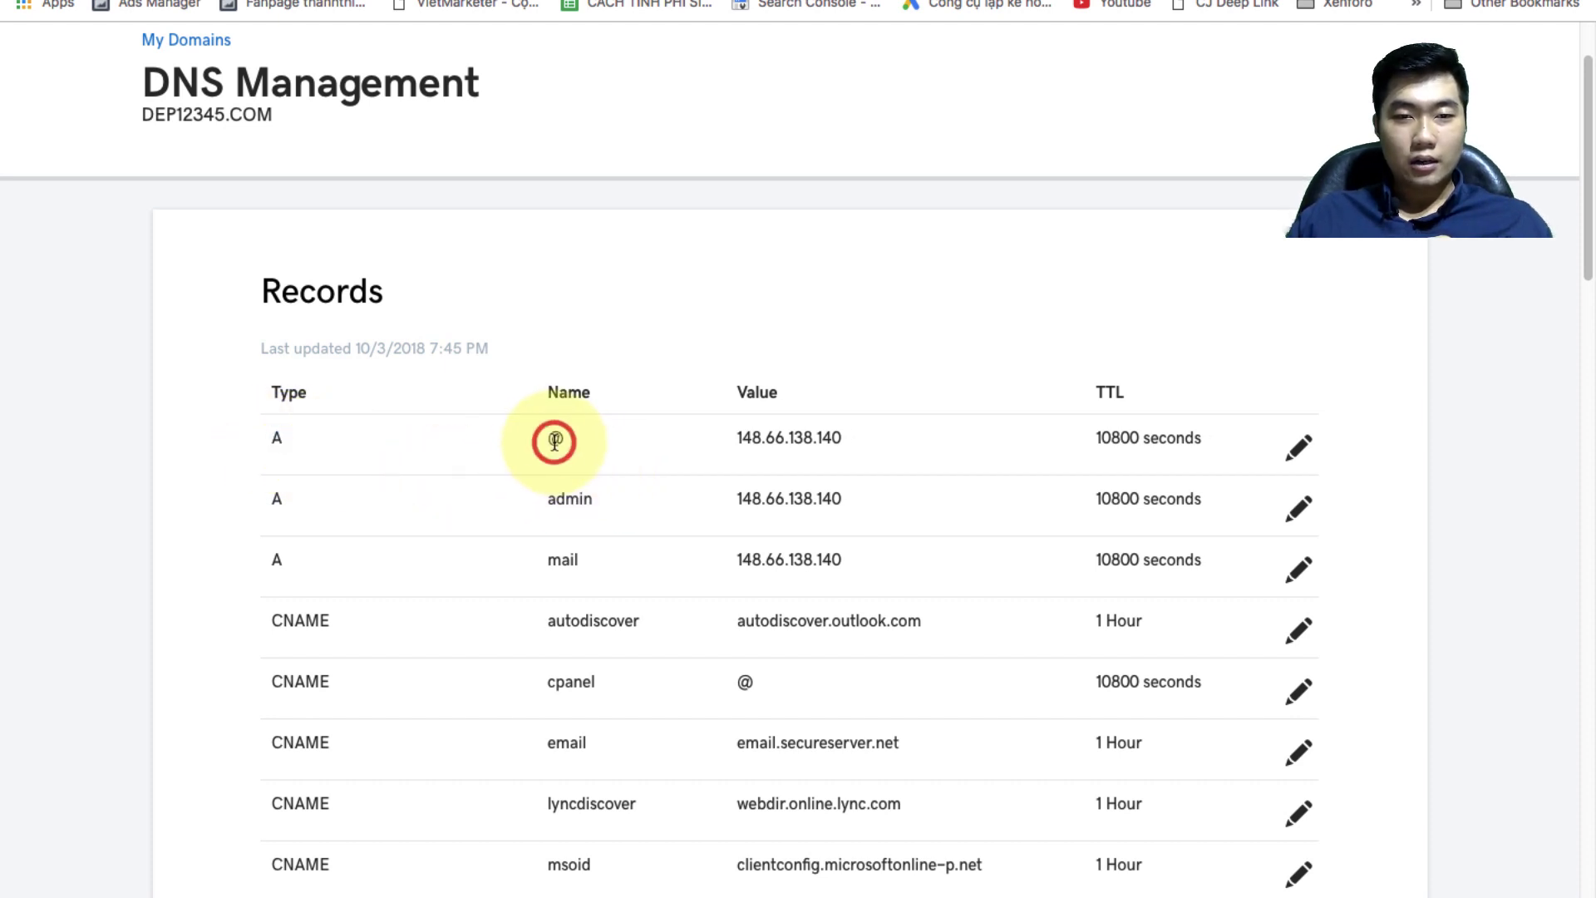
click(563, 445)
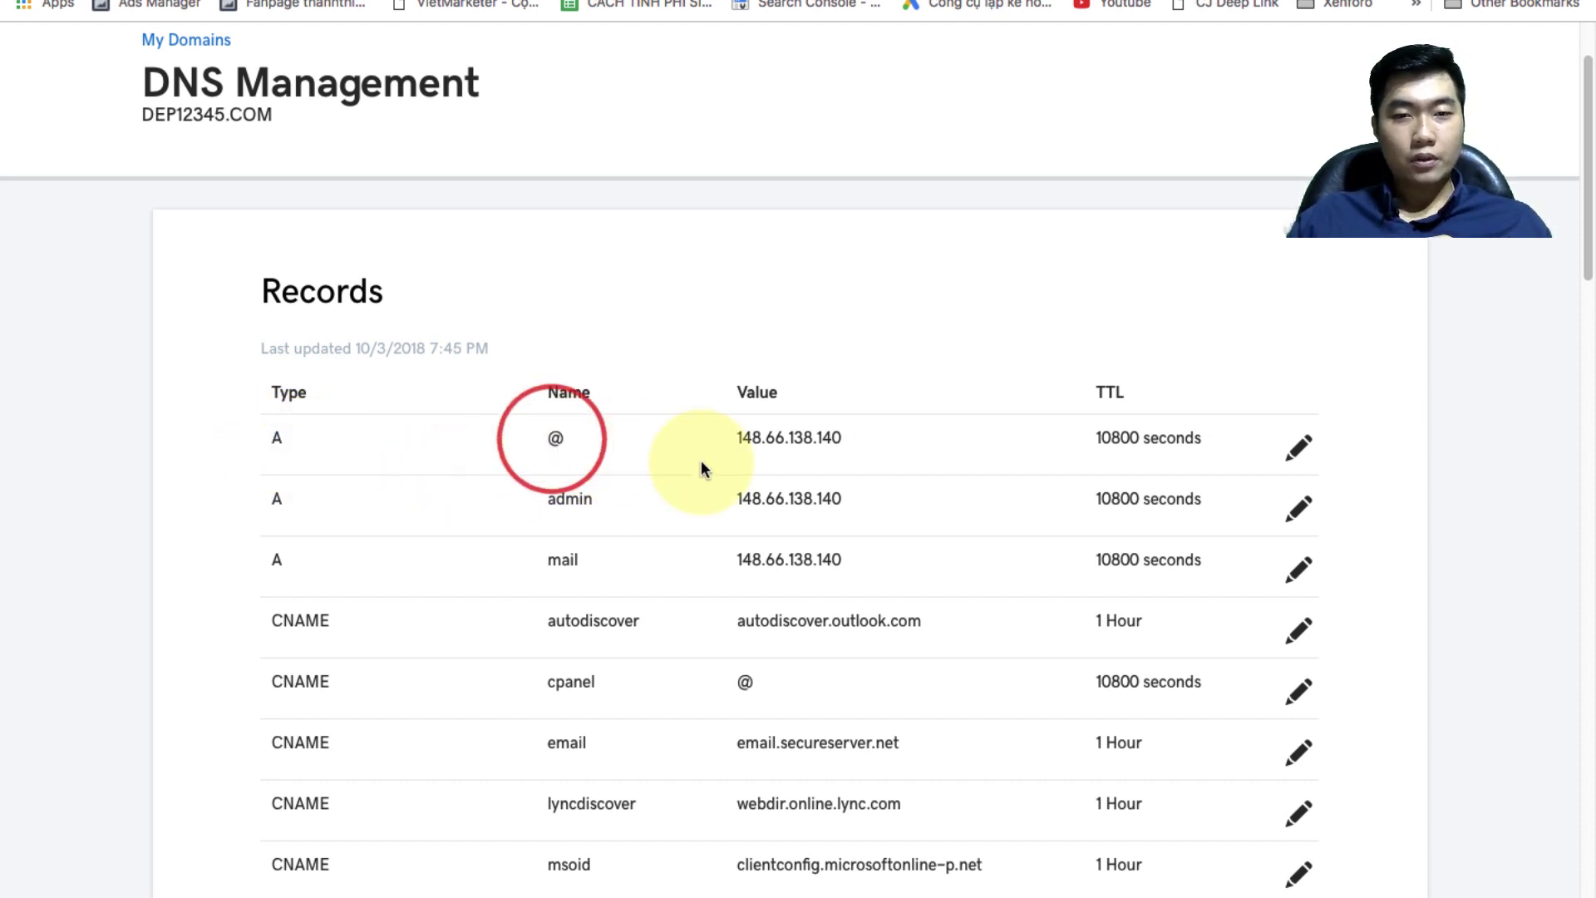
double_click(737, 453)
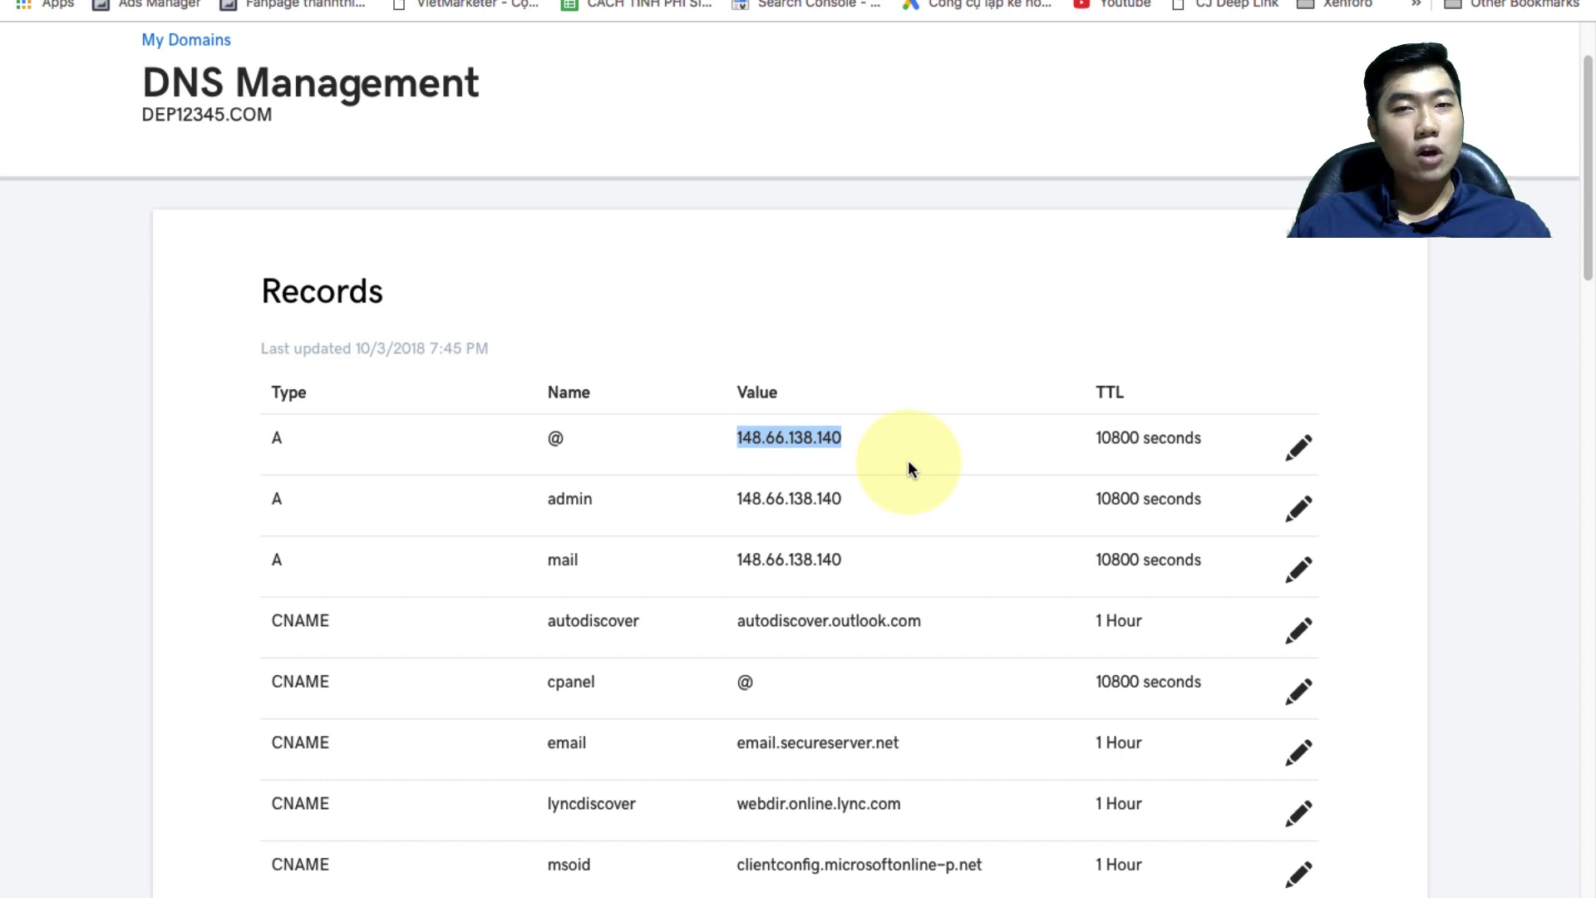
click(916, 313)
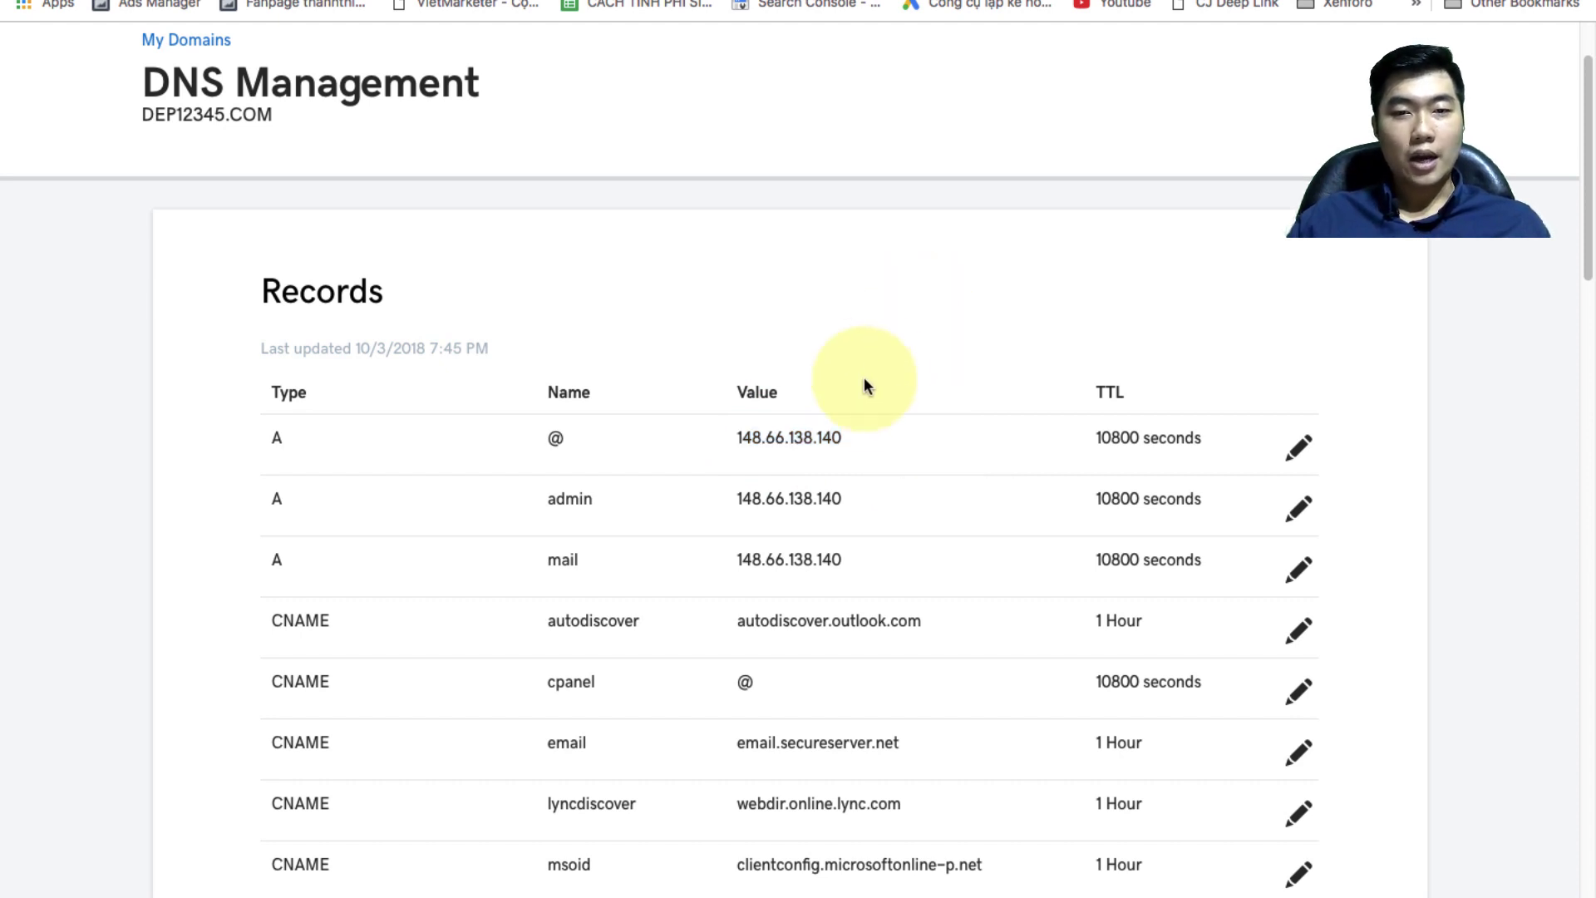
drag(855, 444, 740, 438)
click(859, 314)
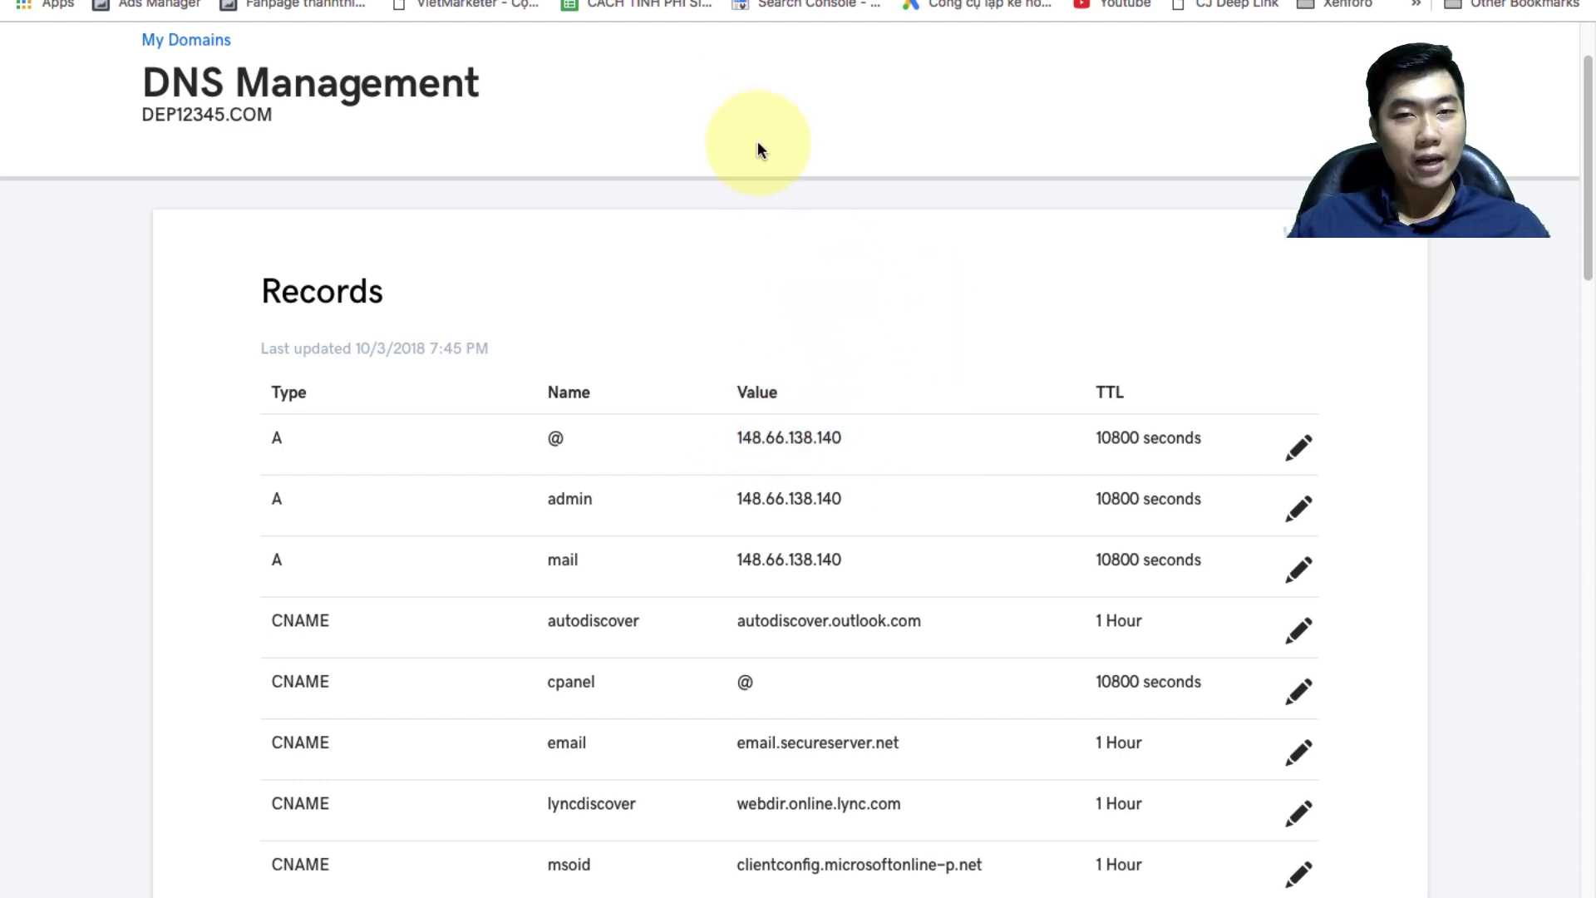
- Switch to the hosting email in Gmail and copy the server IP address 45.252.248.20
key(ctrl+Tab)
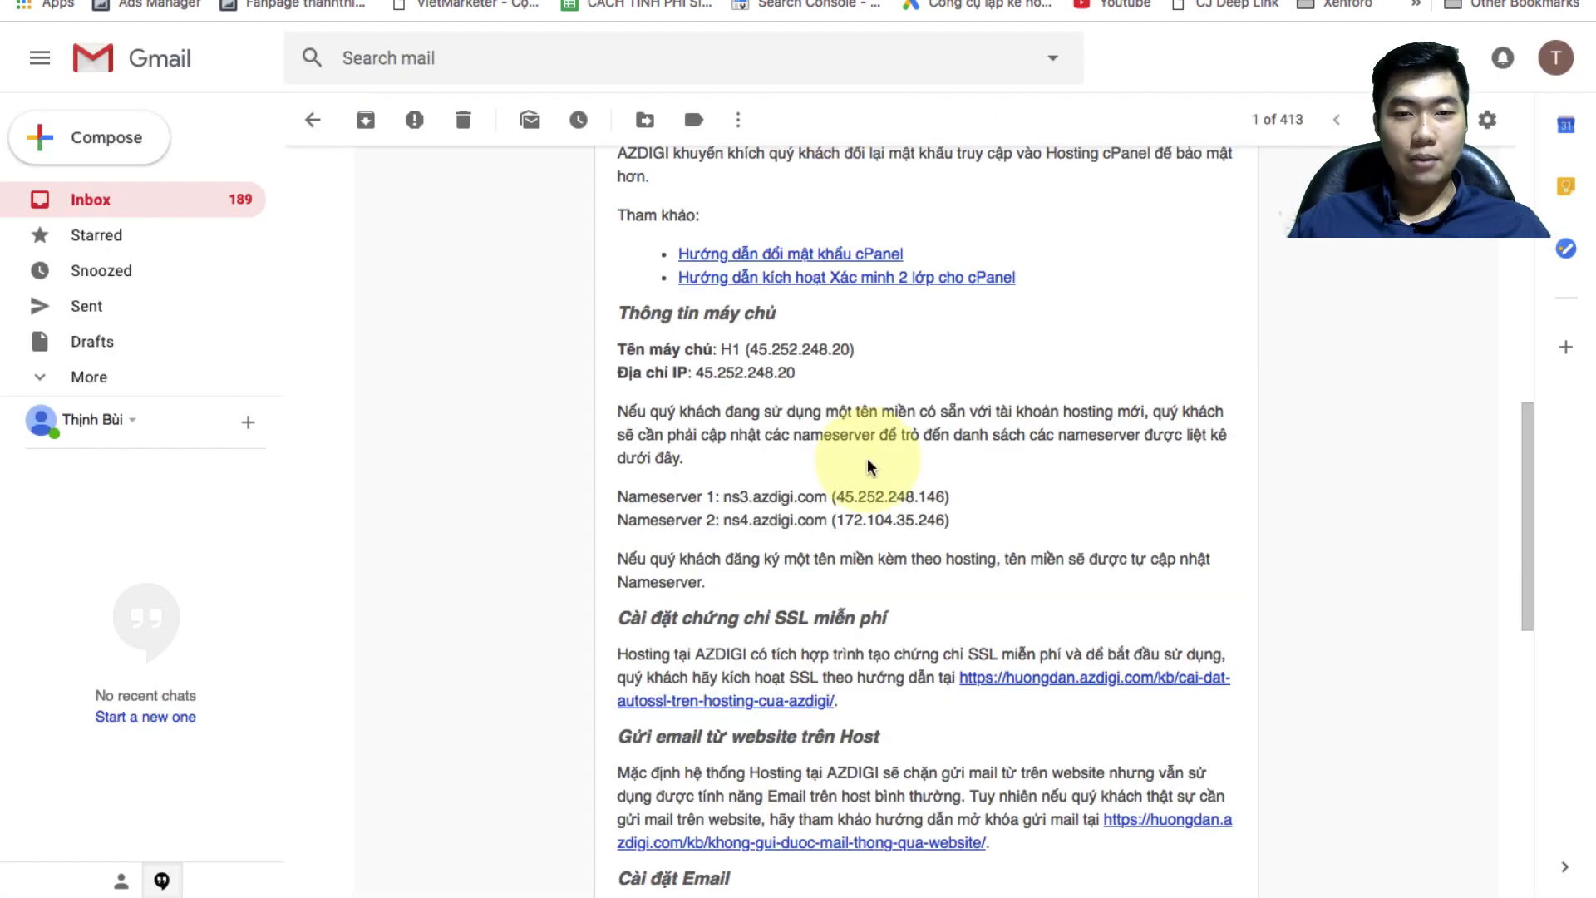
drag(805, 372, 694, 373)
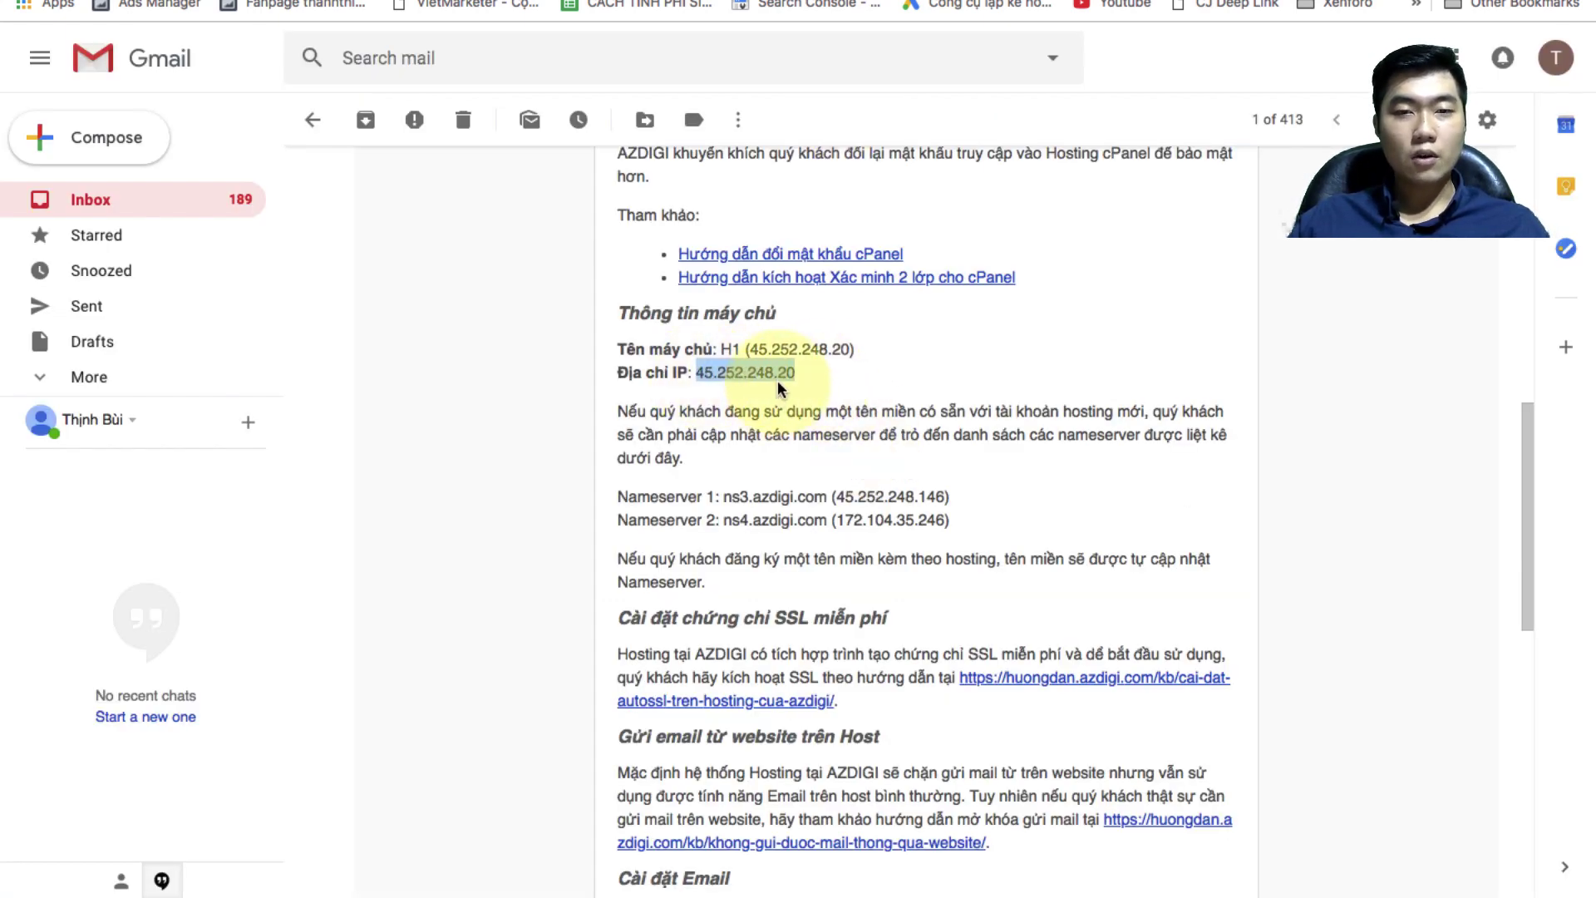
right_click(790, 373)
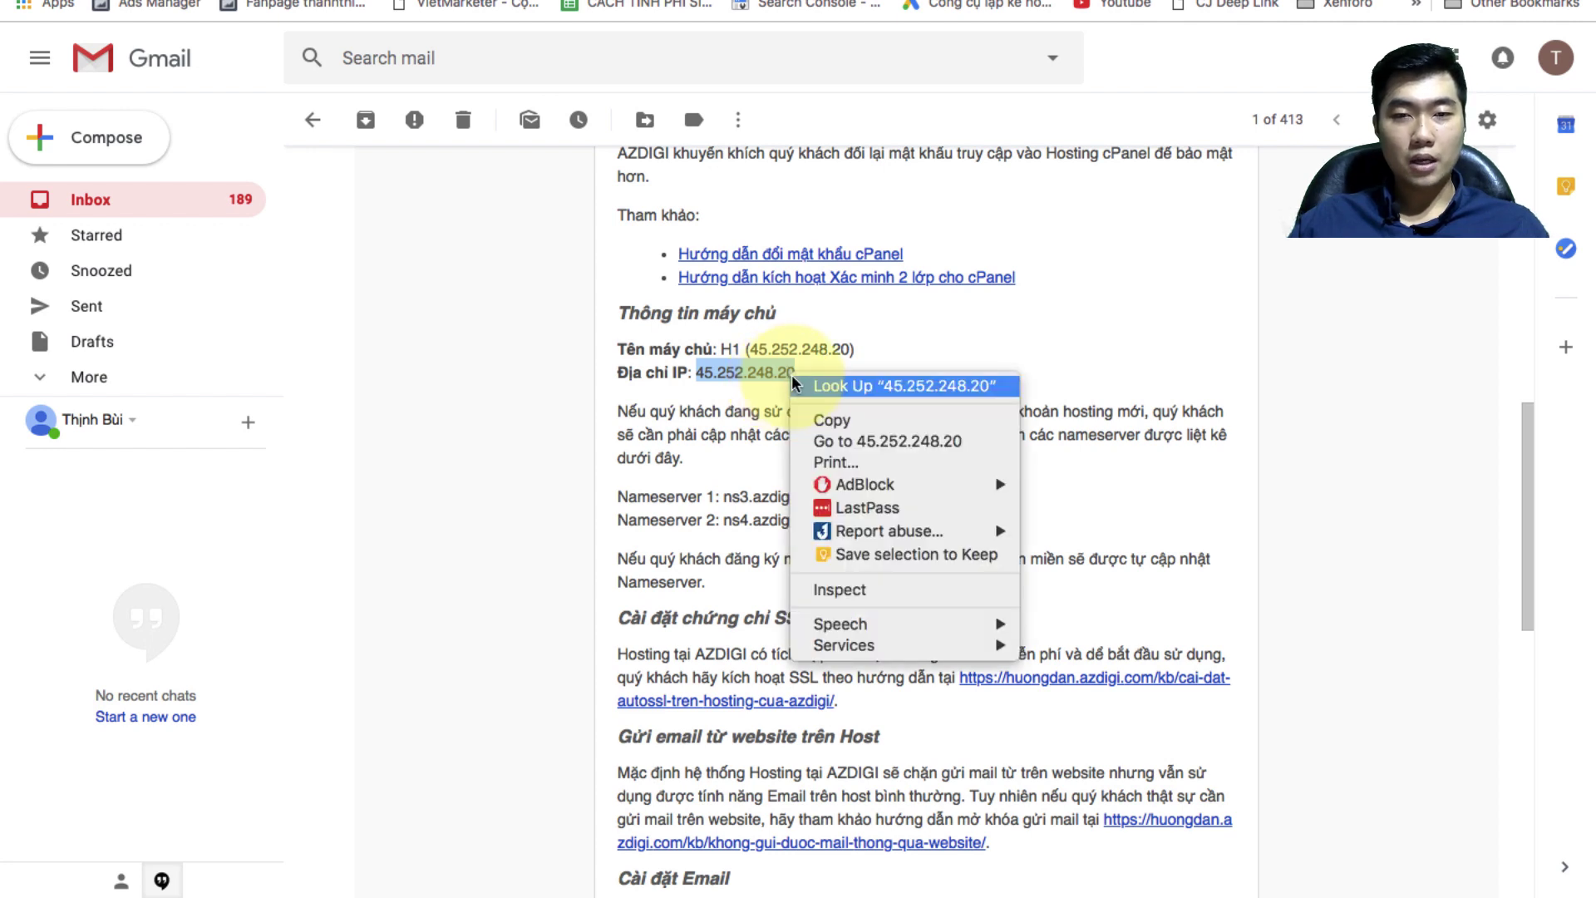
click(823, 420)
- Switch to GoDaddy, point the A record for host @ to 45.252.248.20 and save the record
key(ctrl+Tab)
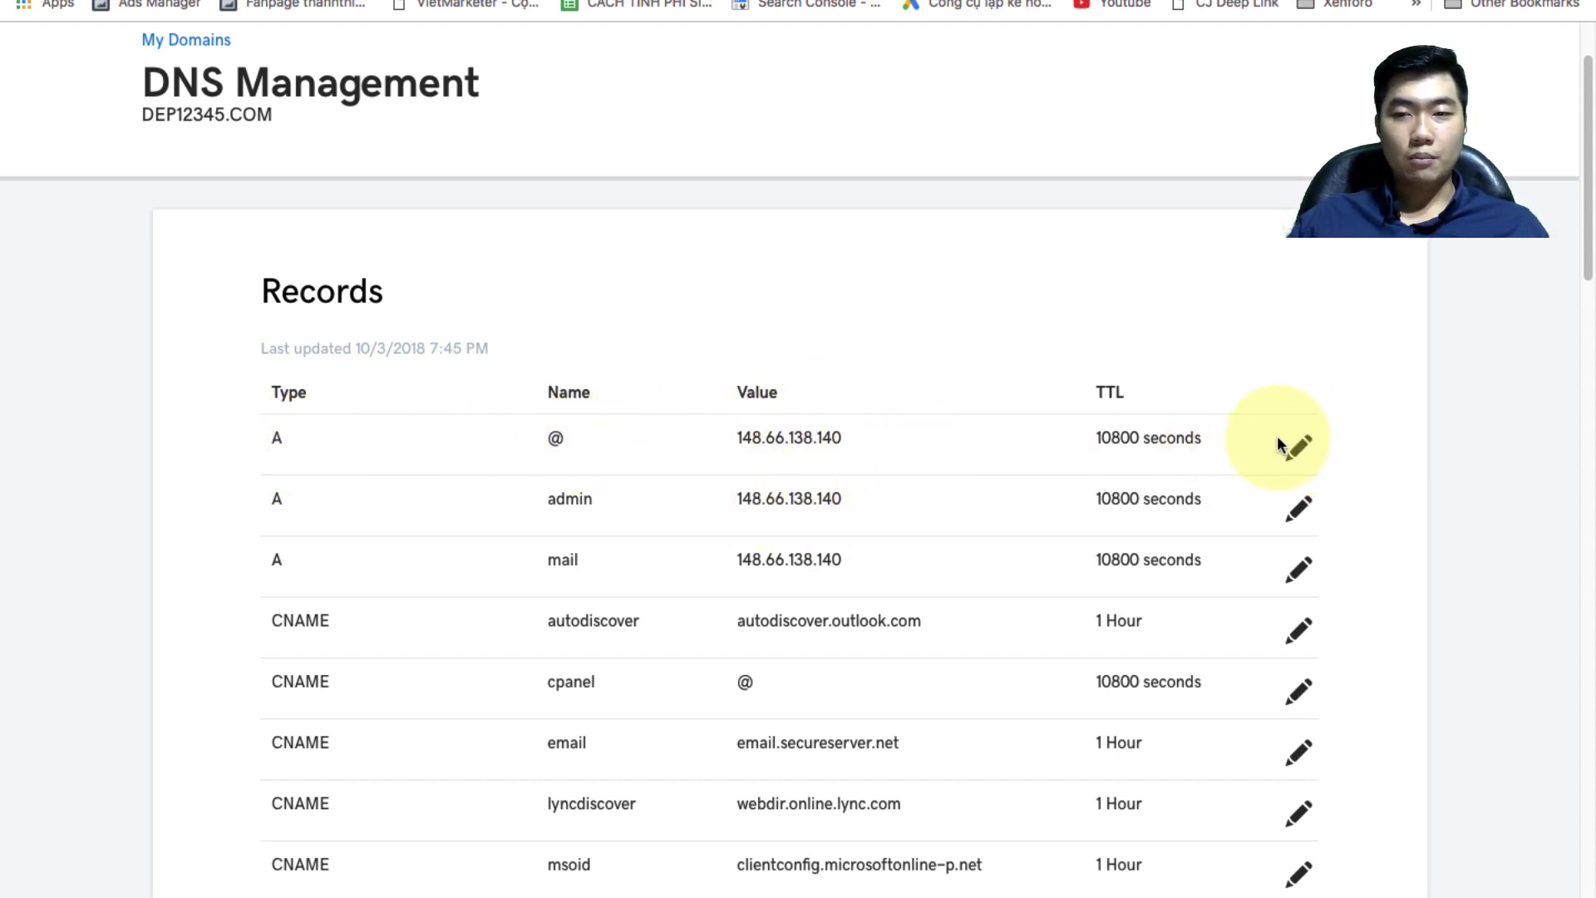
click(1299, 450)
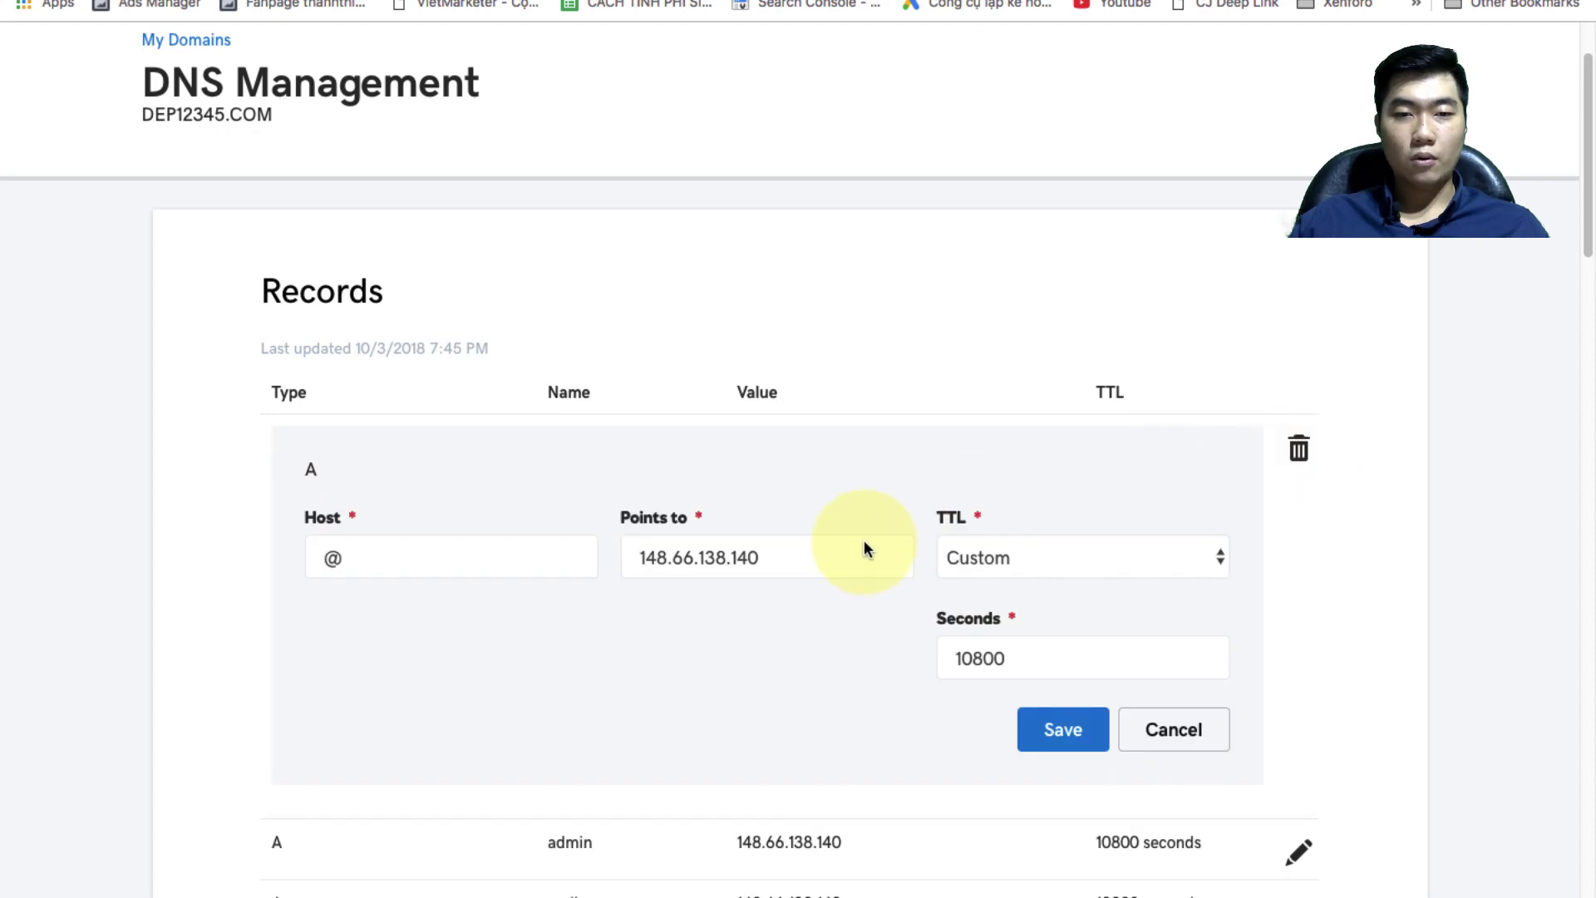
double_click(775, 562)
right_click(745, 557)
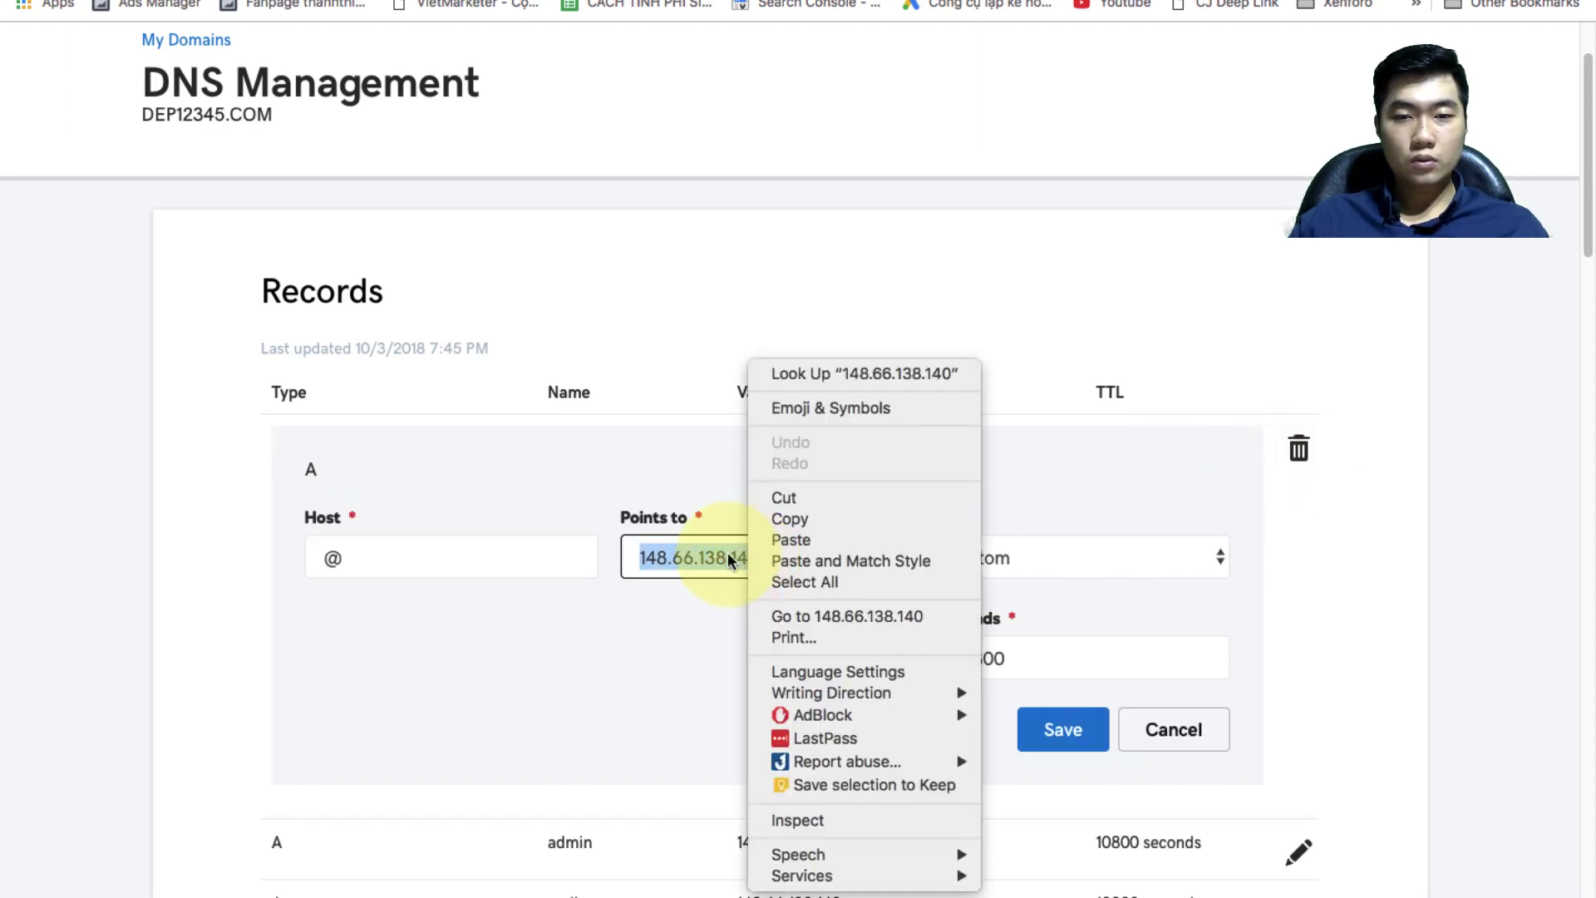
click(788, 541)
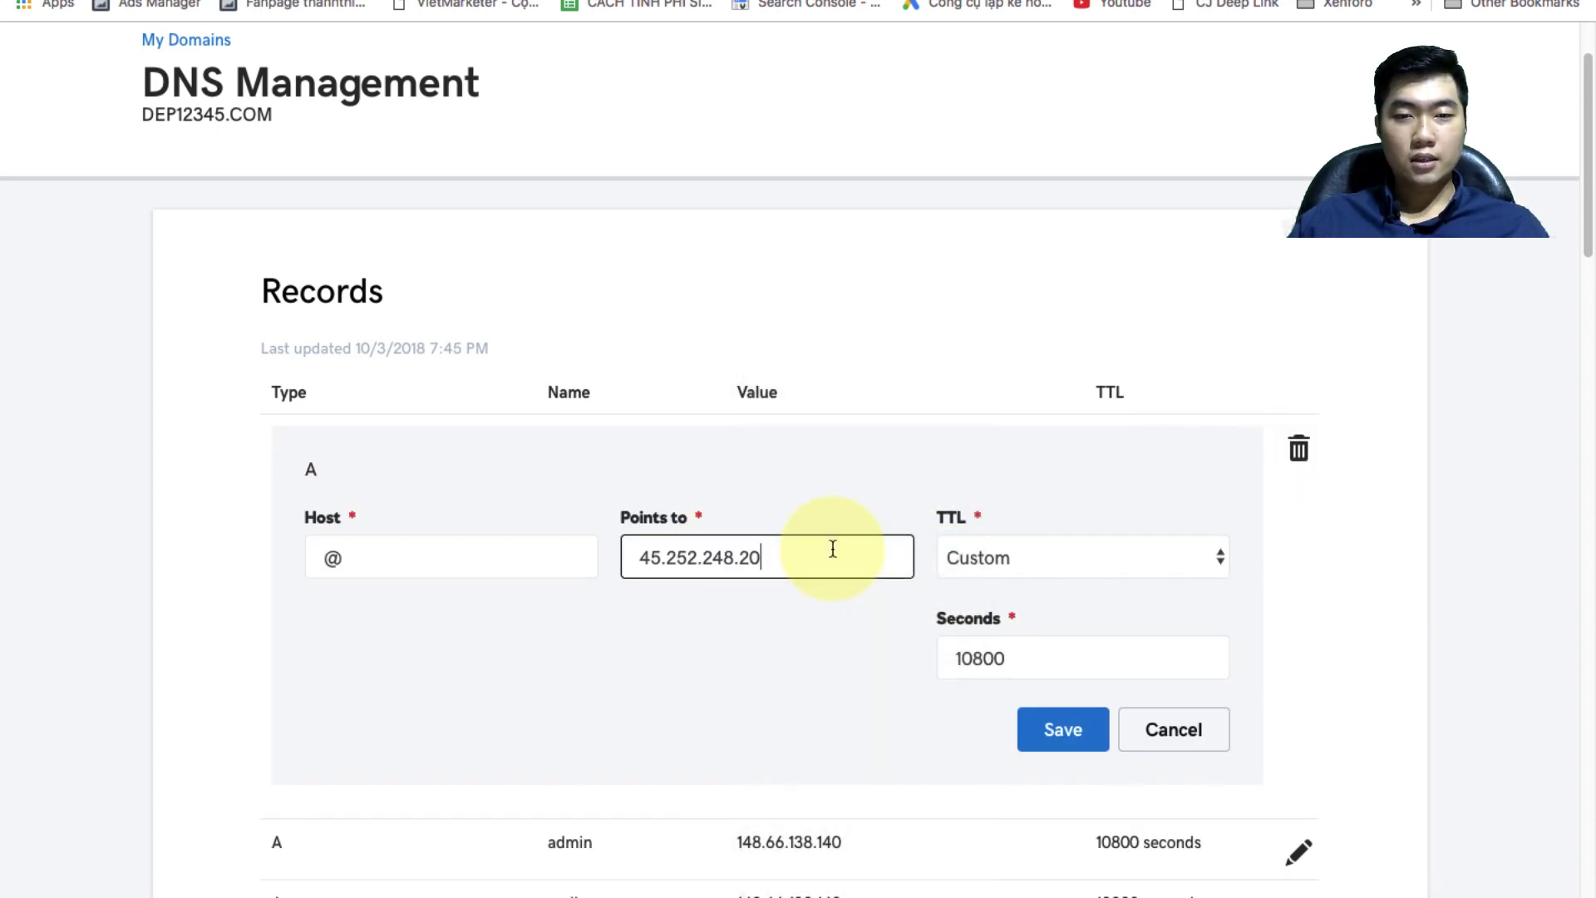
click(1090, 743)
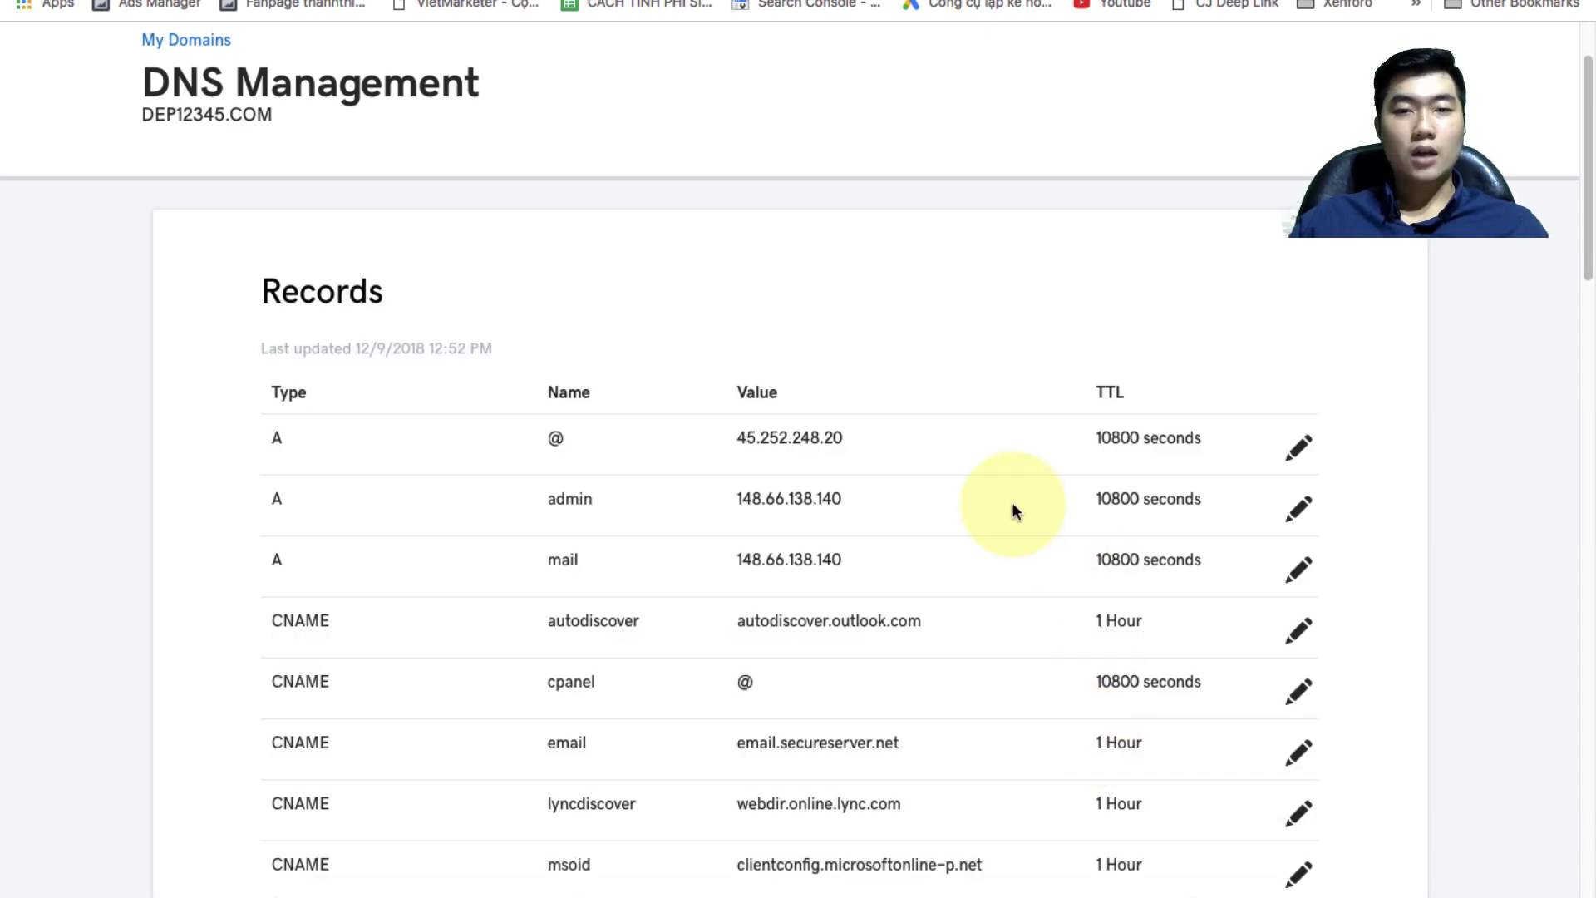
- Review the DNS records table, checking the edited A record for host @
scroll(748, 440, down, 10)
scroll(775, 430, up, 10)
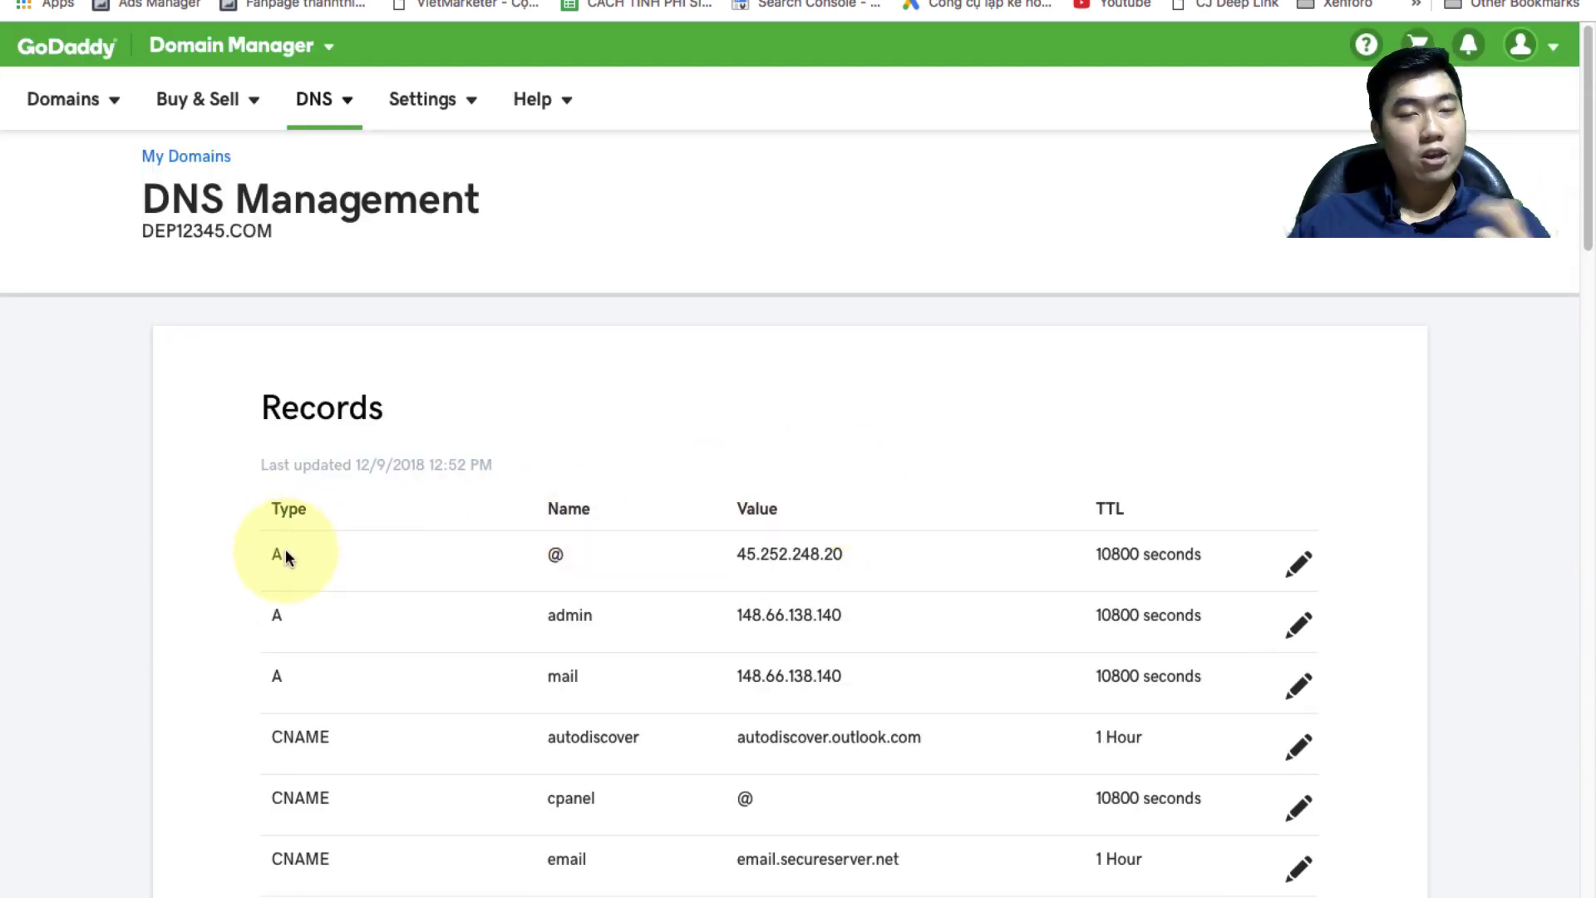
drag(279, 548, 260, 555)
click(266, 559)
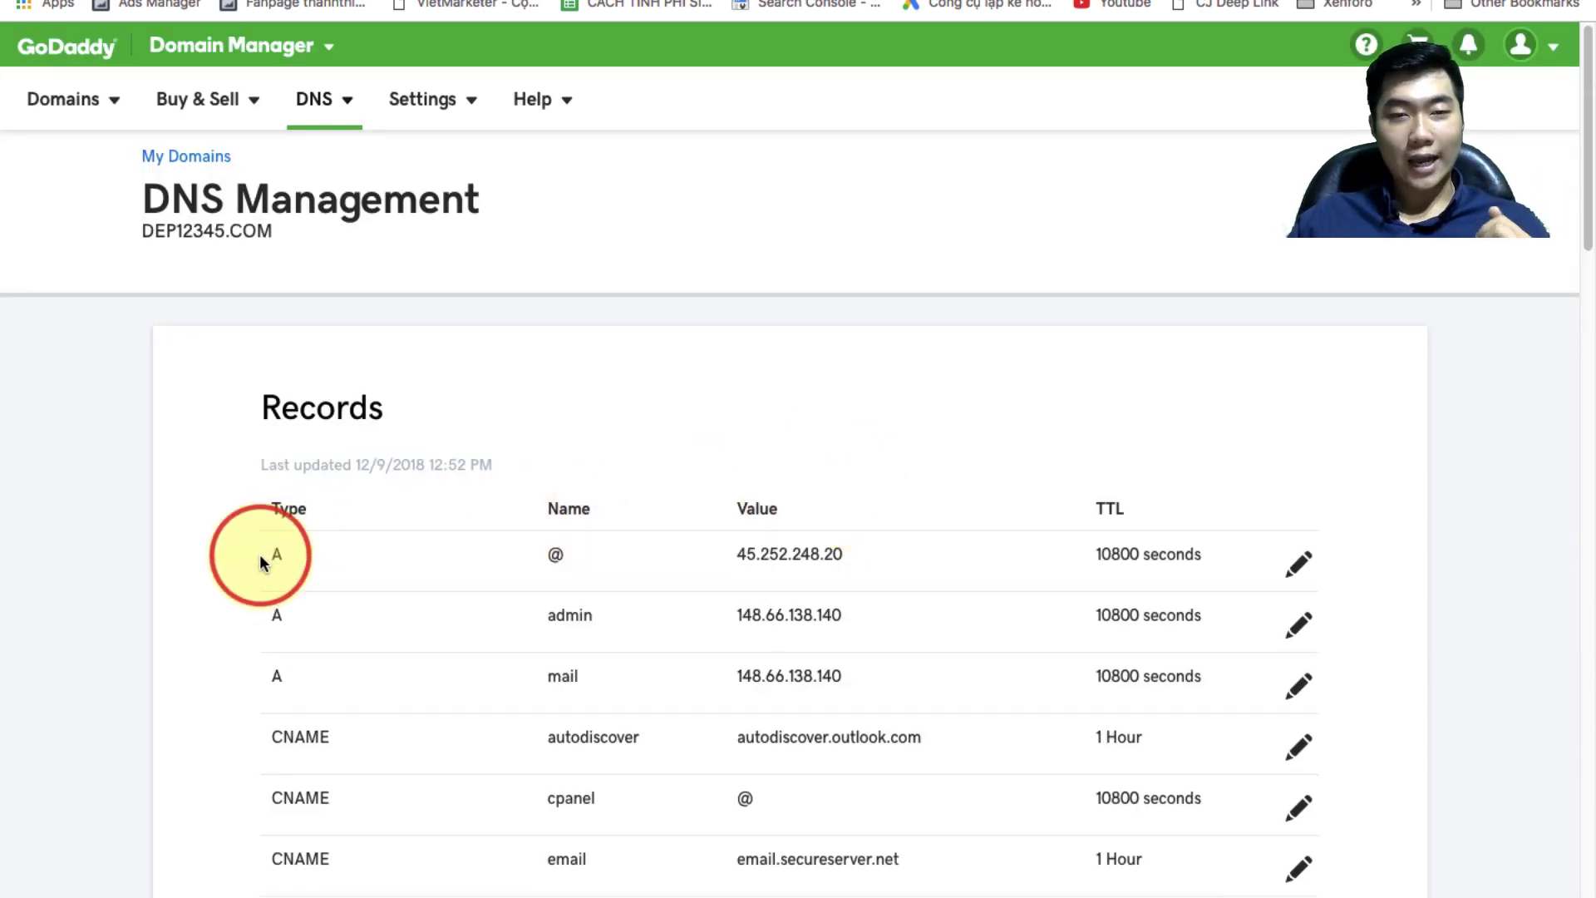
- Fill in a new DNS record of type A with host @ pointing to 45.252.248.20
scroll(313, 522, down, 10)
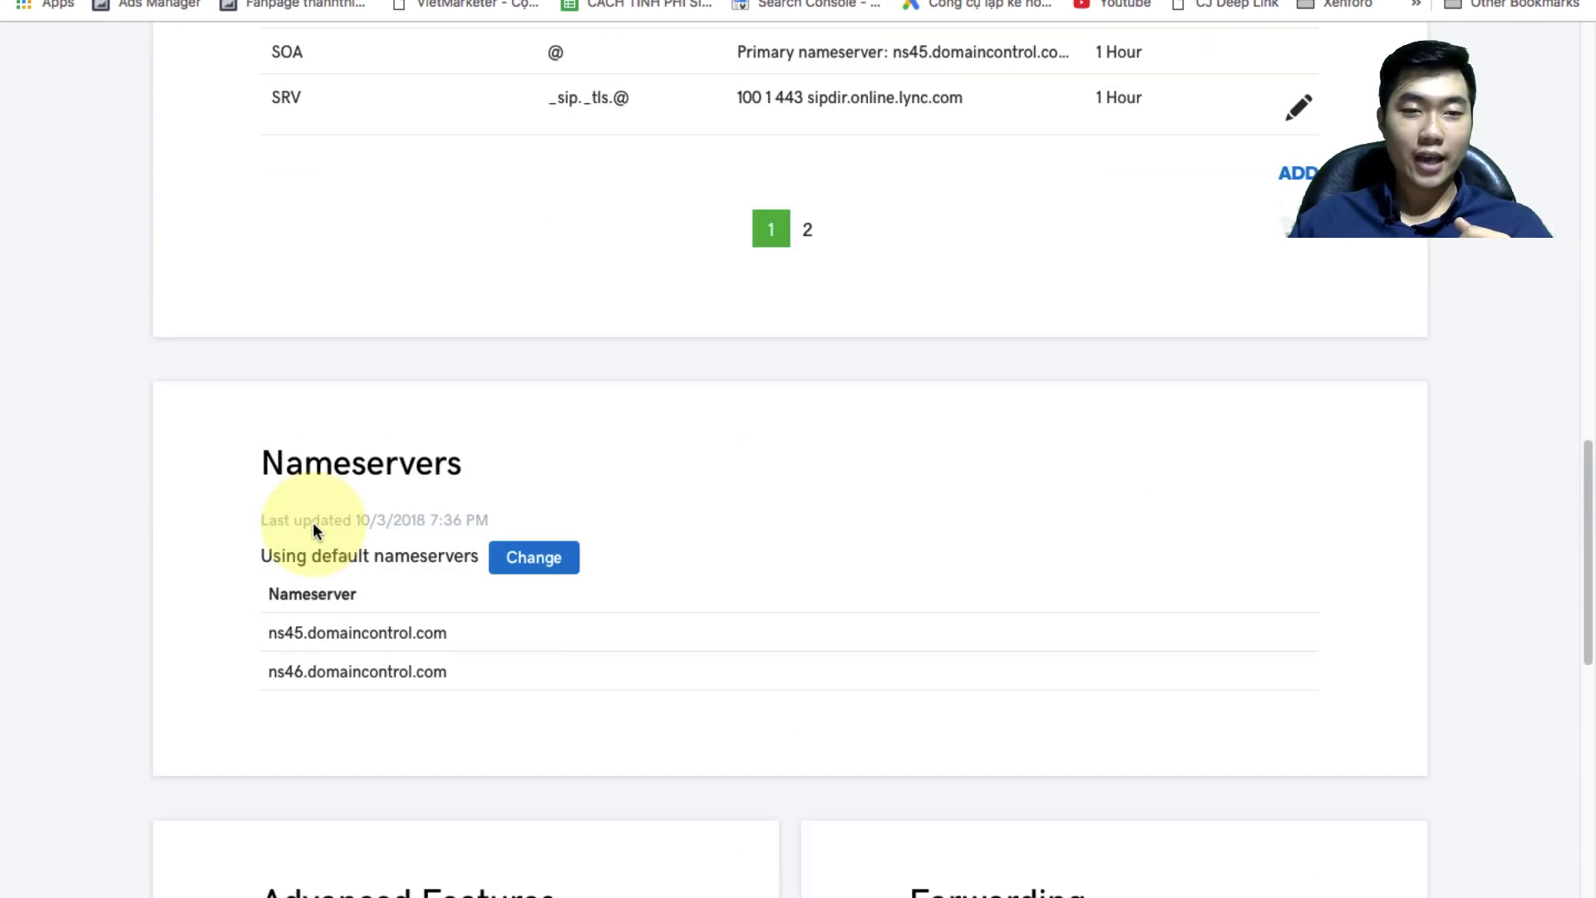
scroll(592, 509, up, 1)
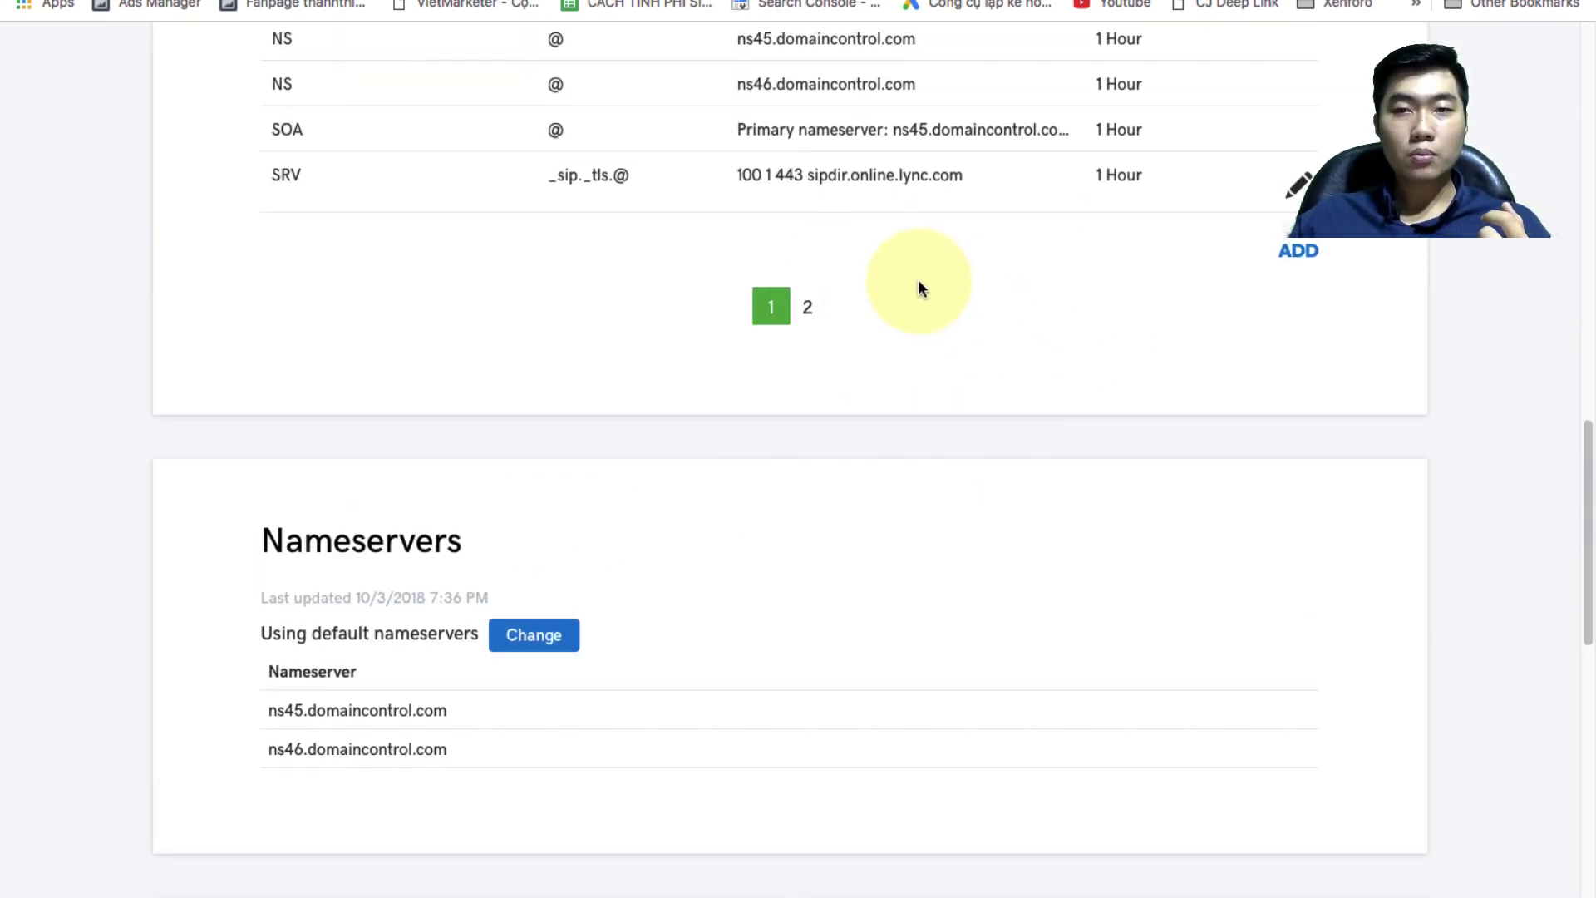
click(1300, 254)
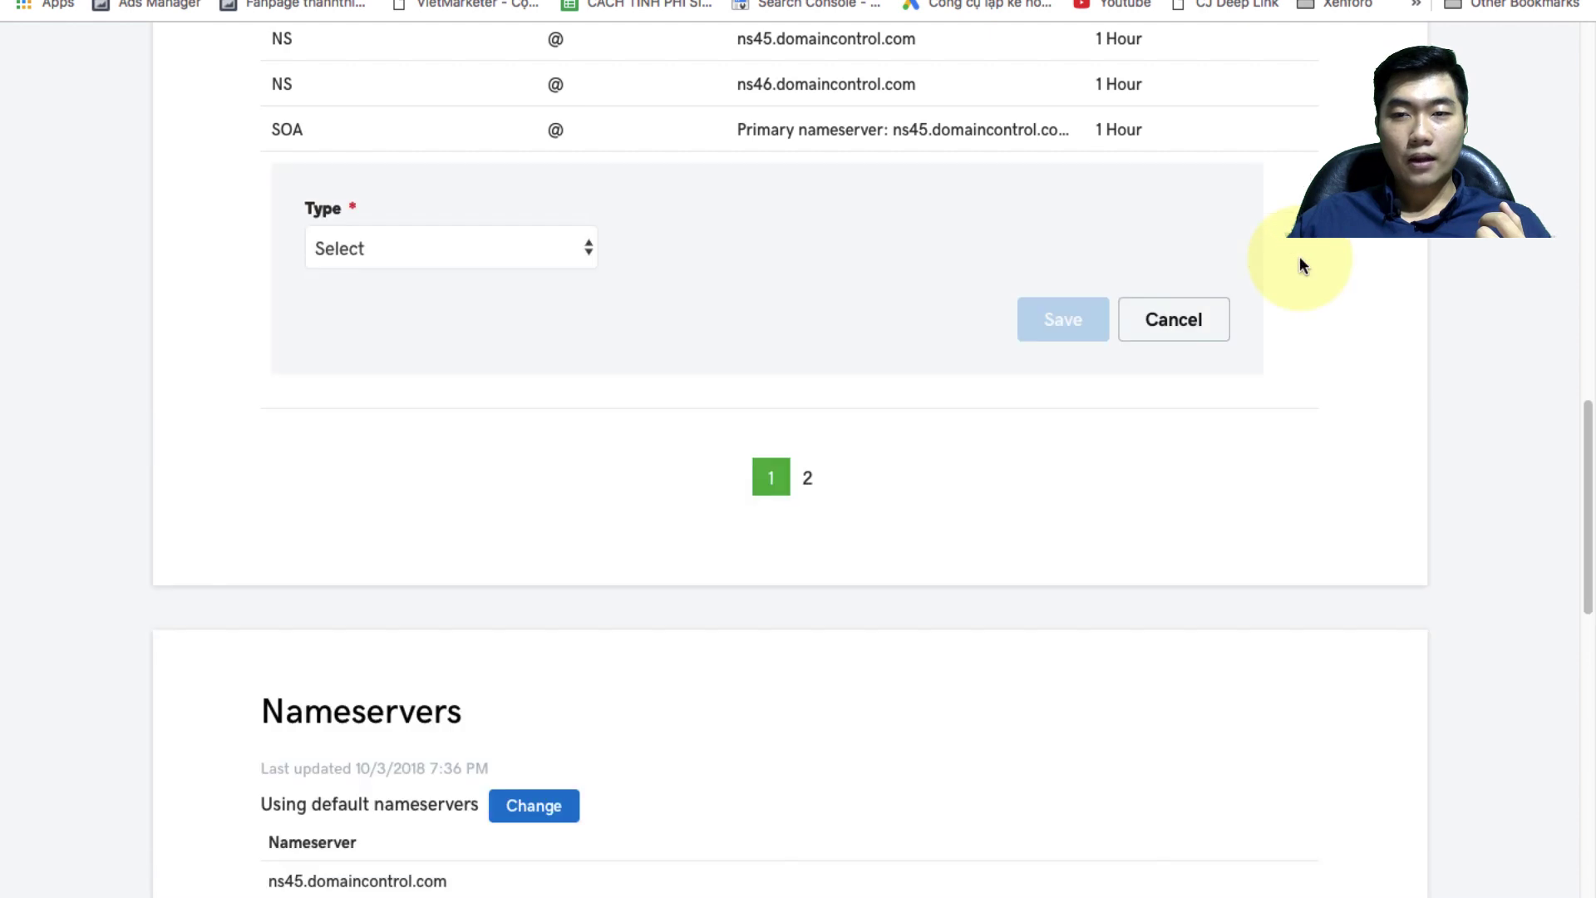
click(530, 247)
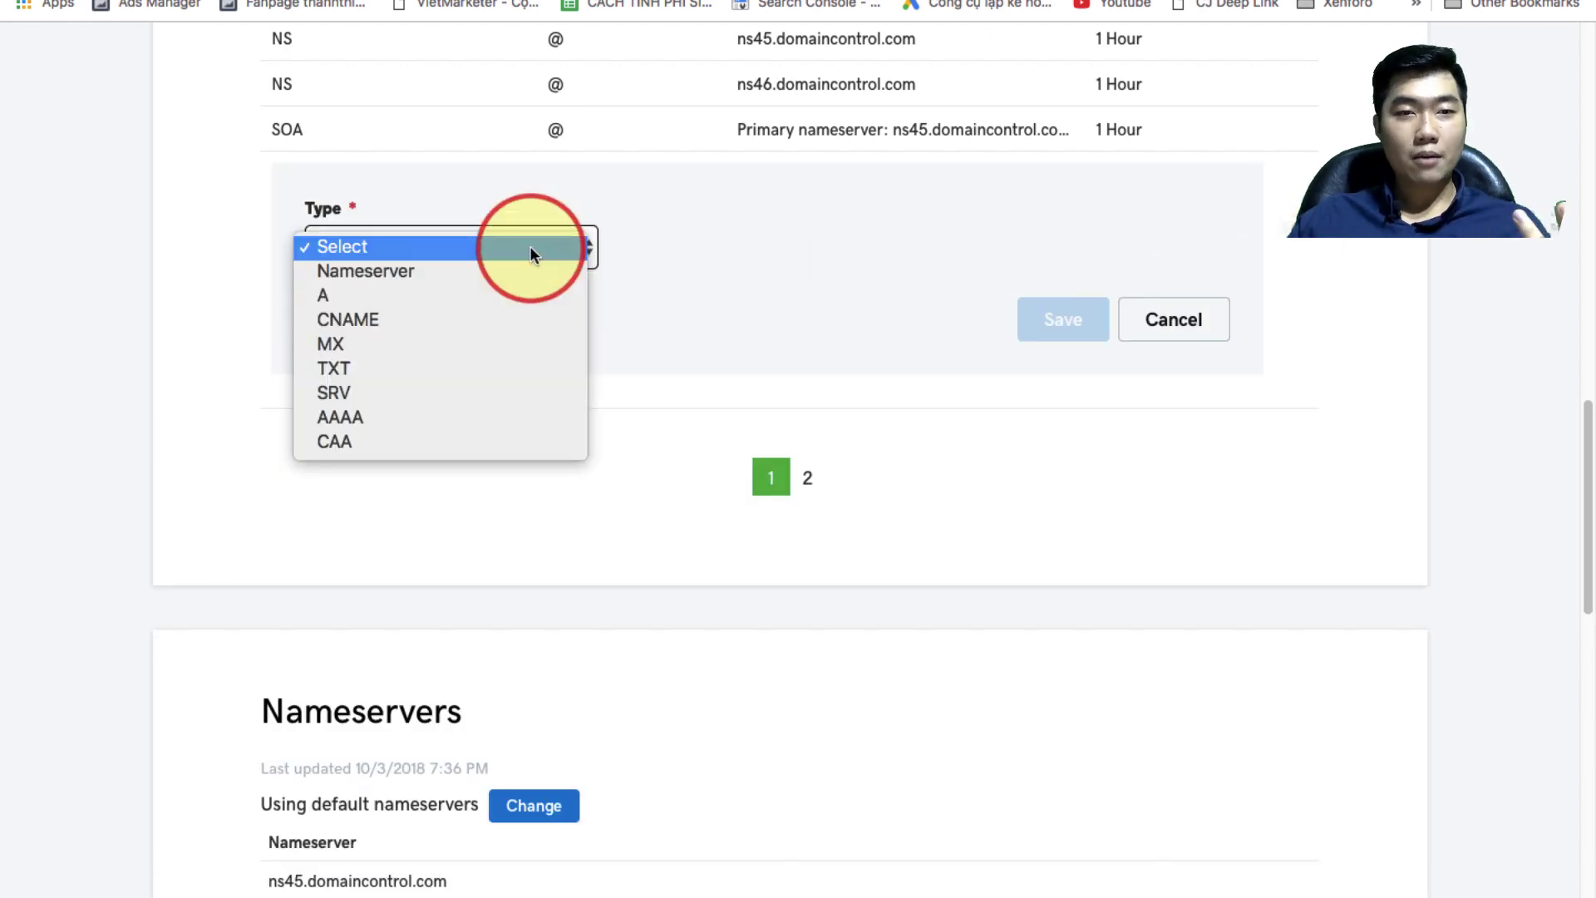
click(524, 292)
click(716, 264)
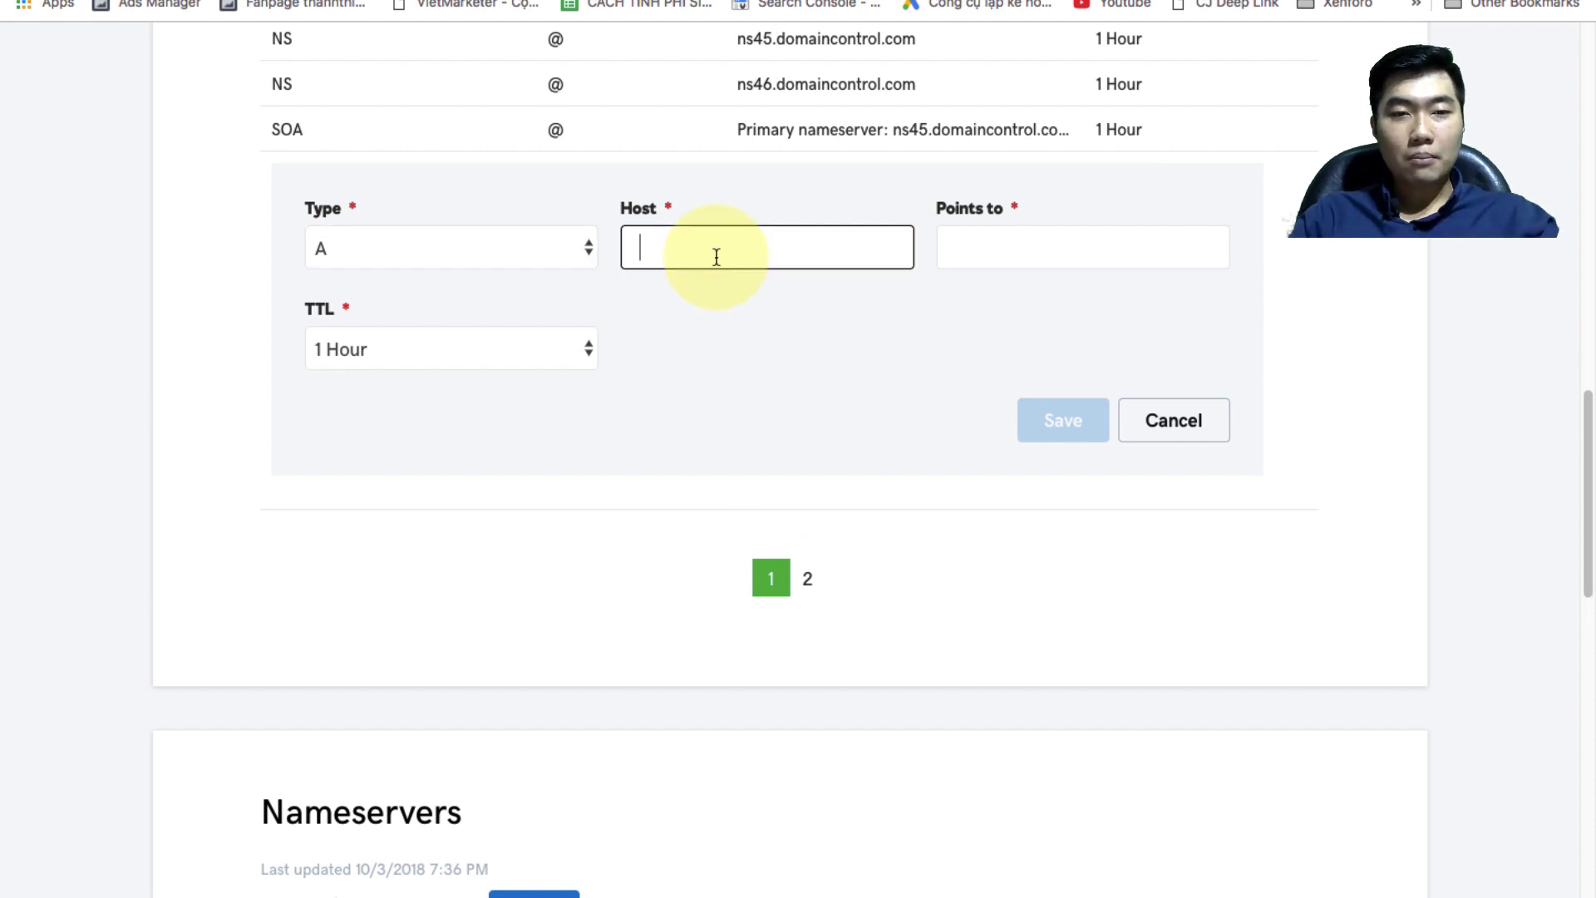
text(@)
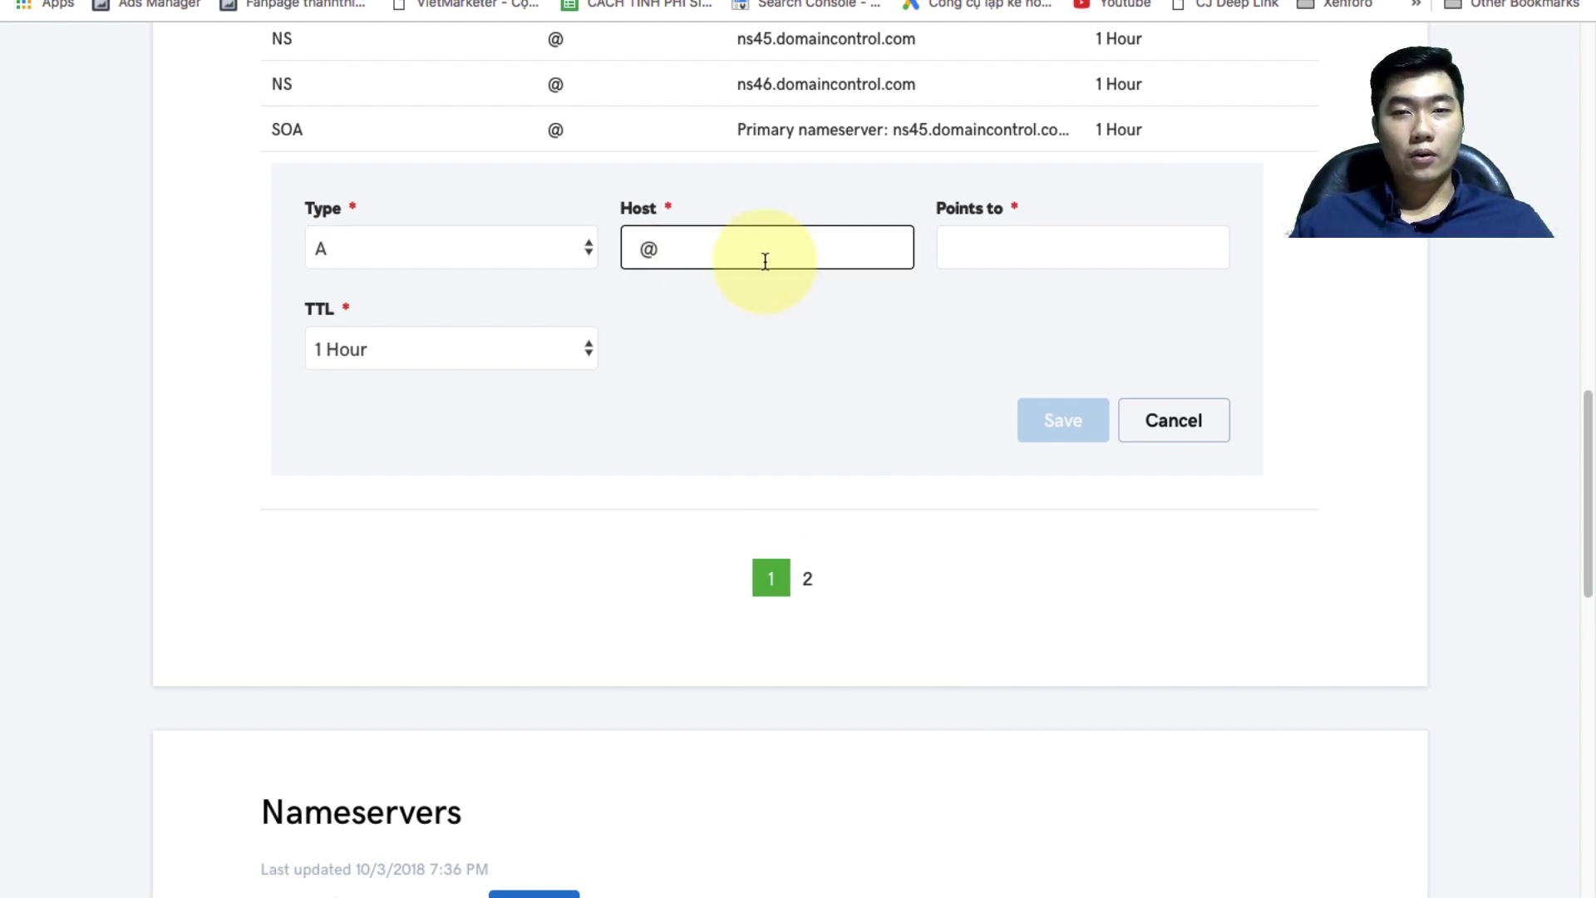
click(1078, 260)
right_click(1085, 250)
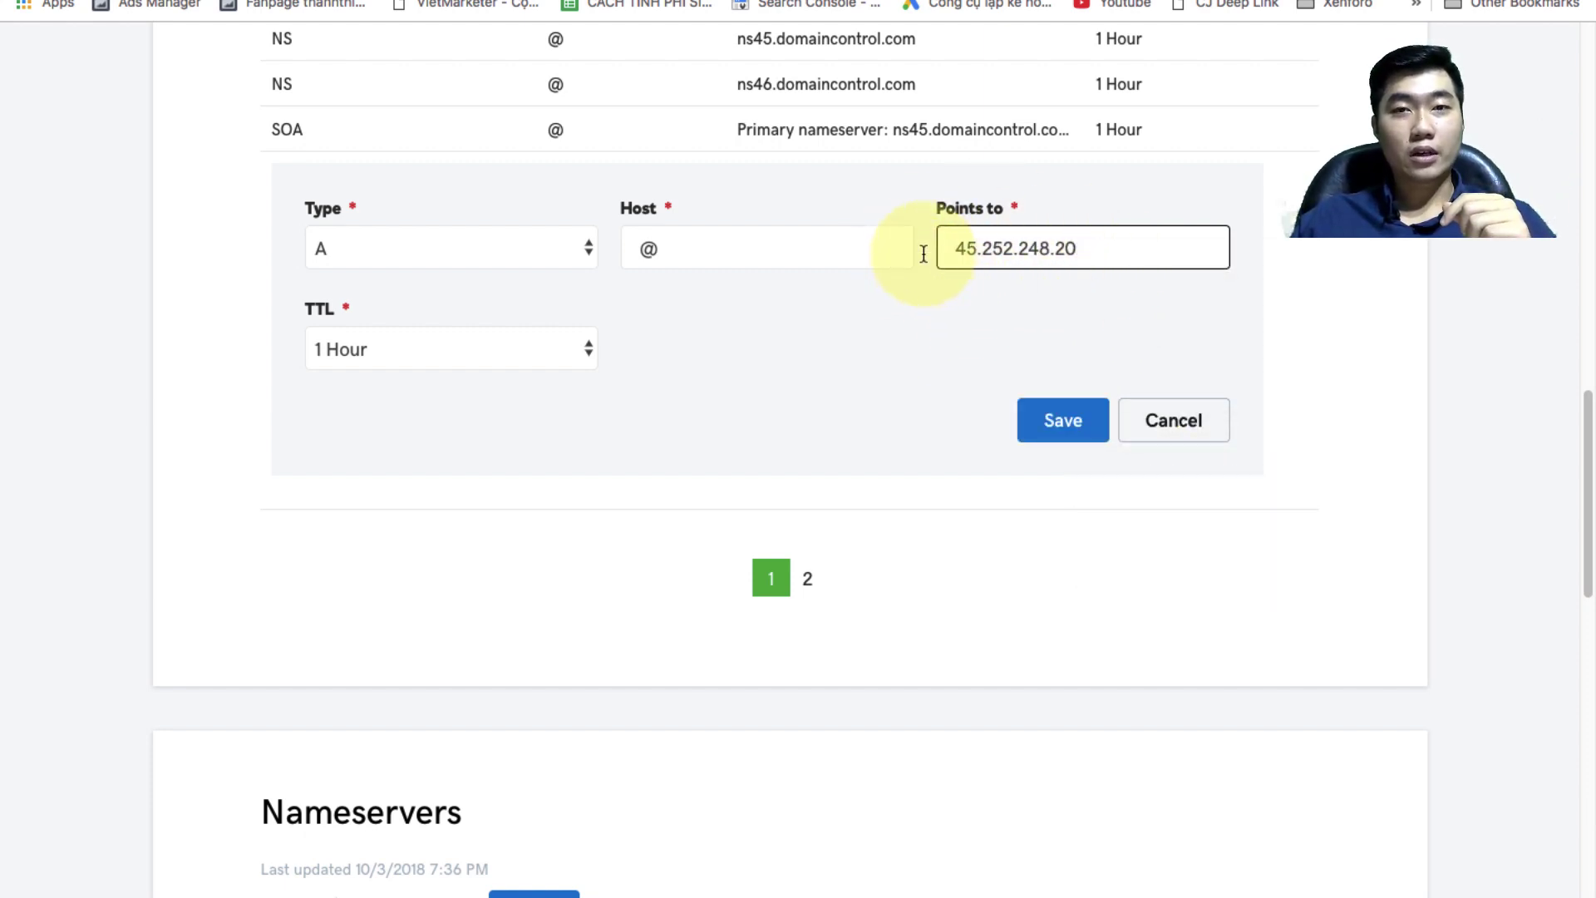
- Look through the TTL choices for the new A record, keep 1 Hour, and discard the unsaved record
click(549, 349)
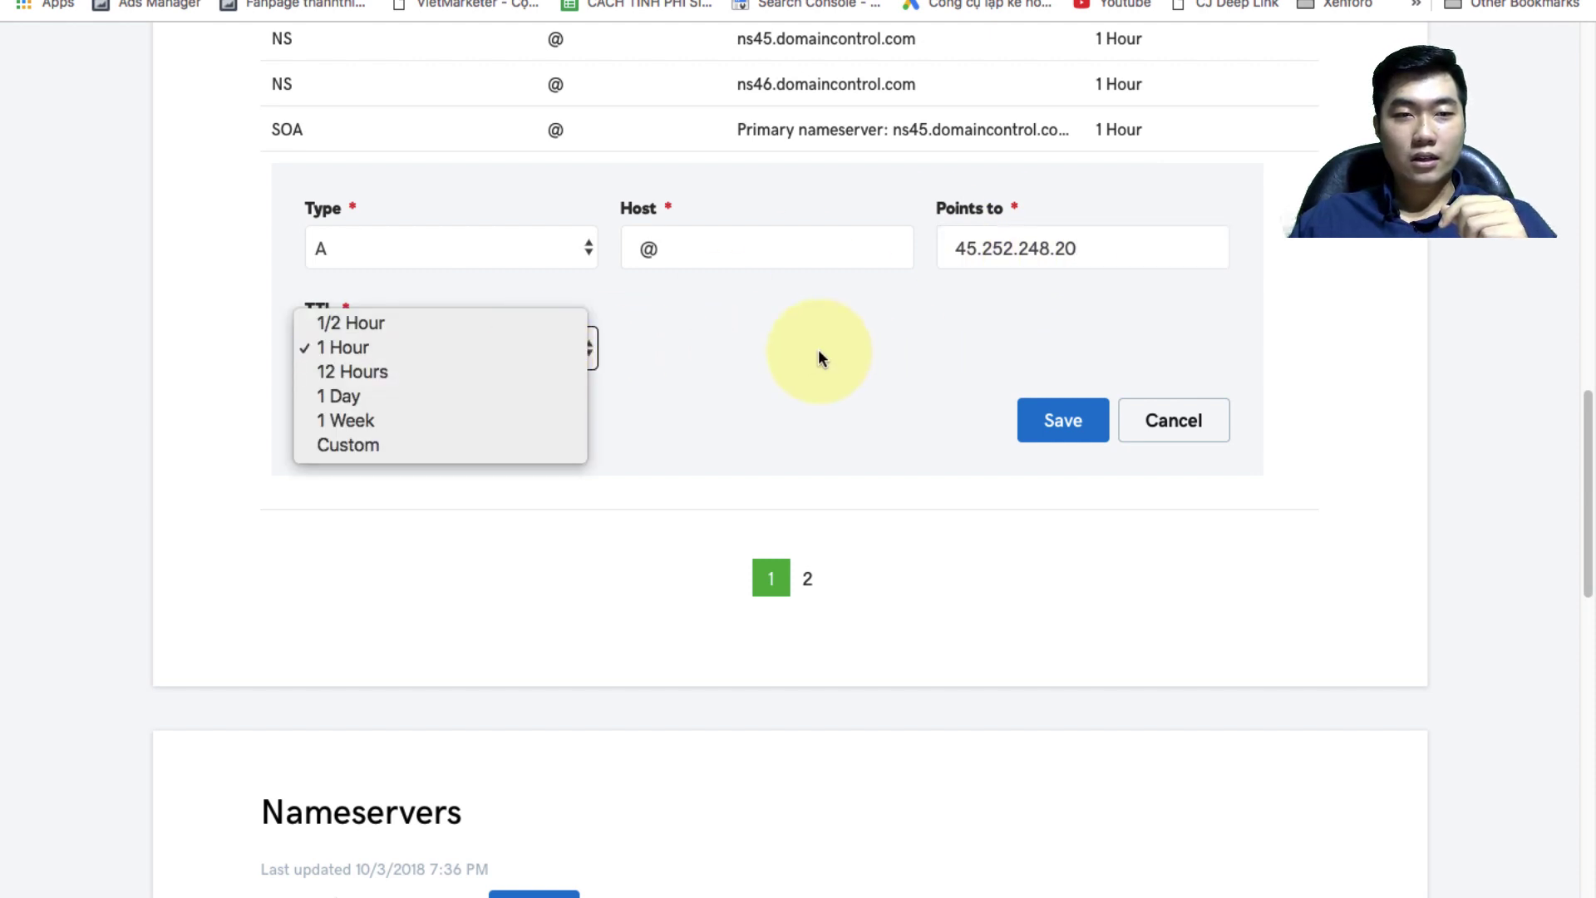
click(819, 358)
click(552, 345)
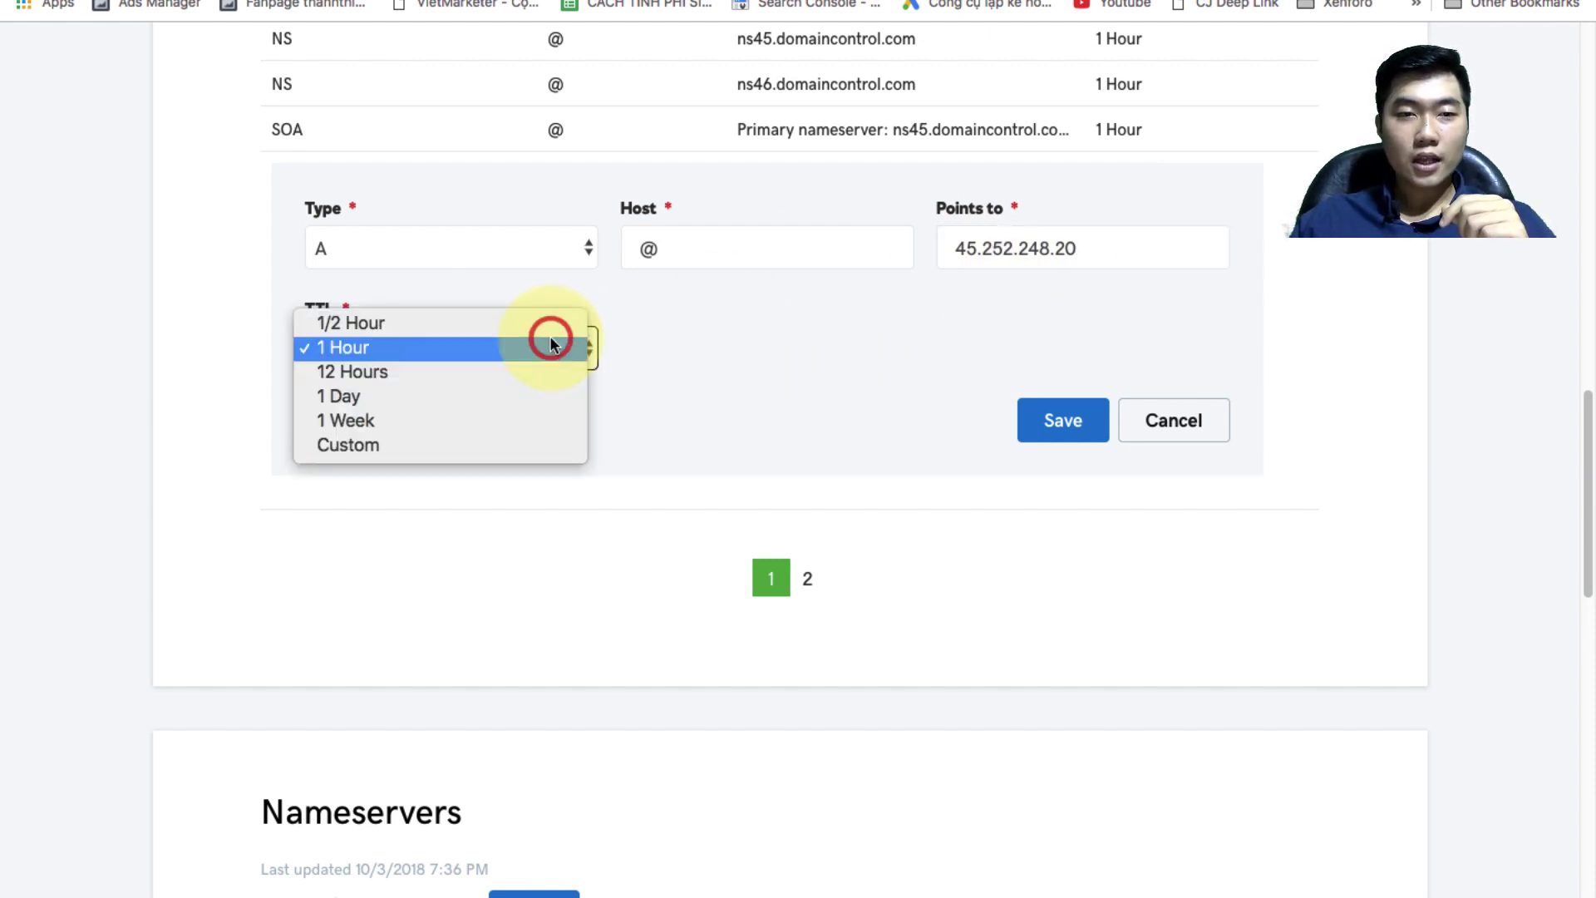
click(818, 324)
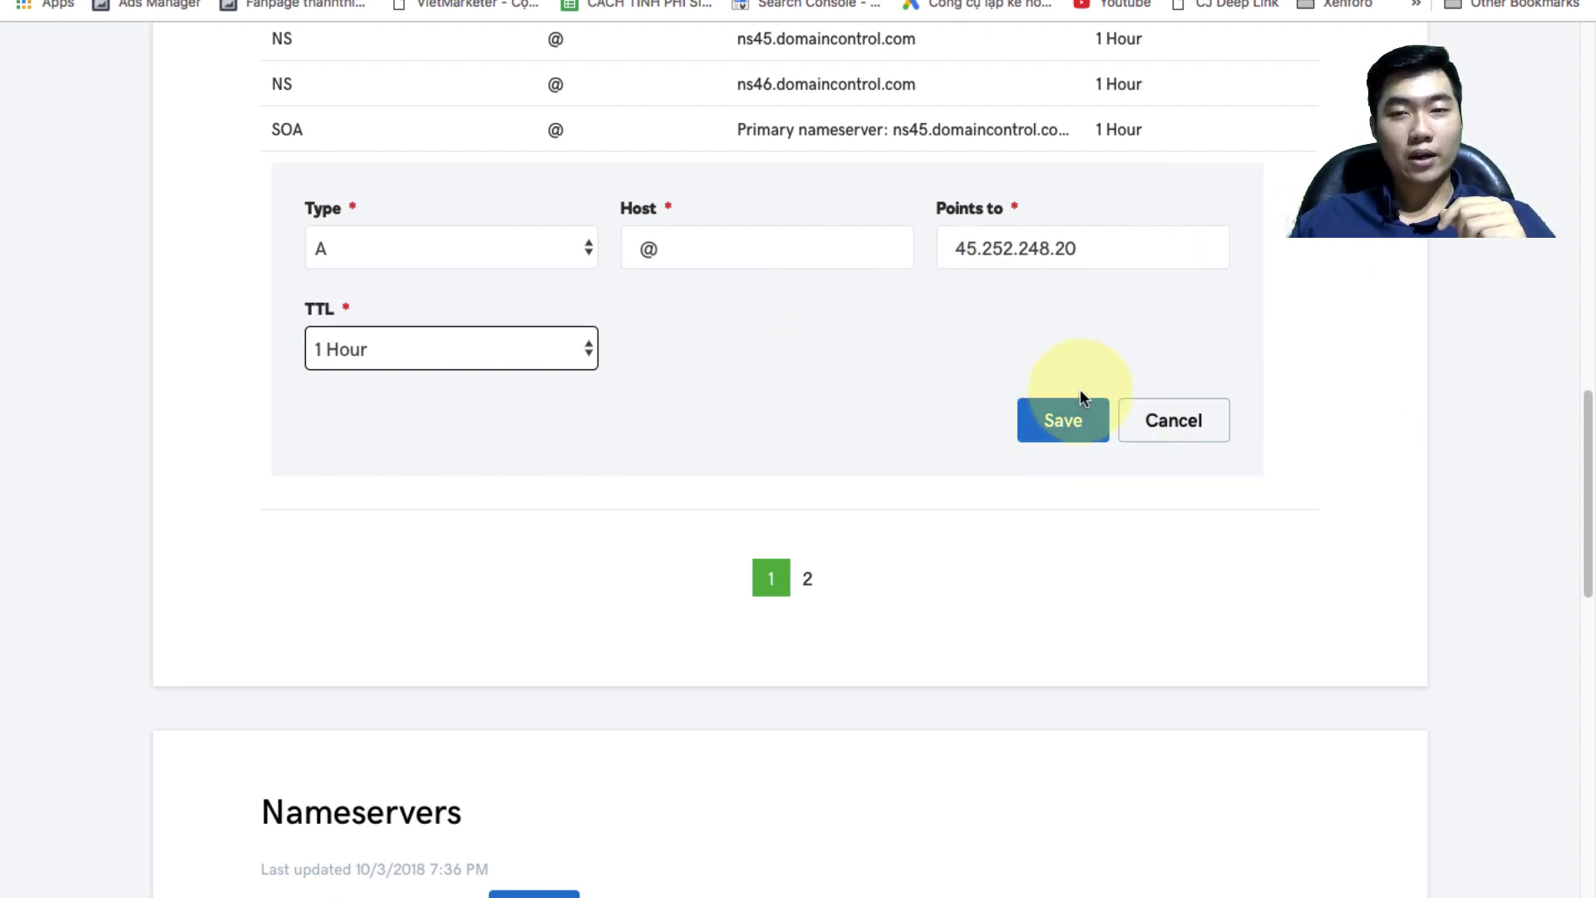
click(1212, 424)
scroll(1267, 473, up, 15)
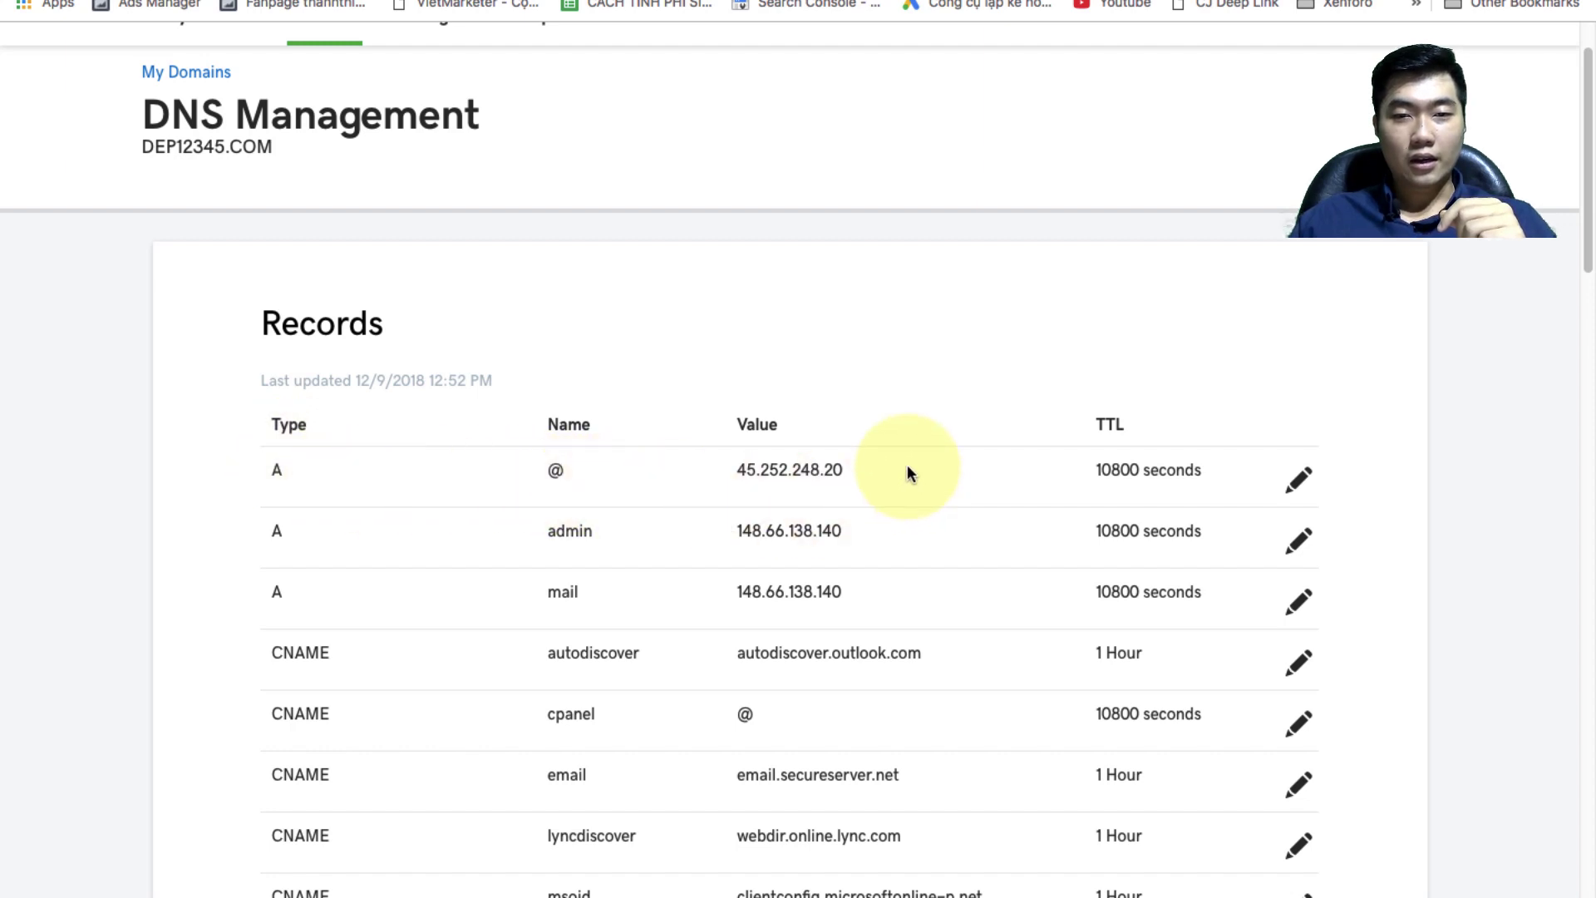
scroll(945, 442, down, 15)
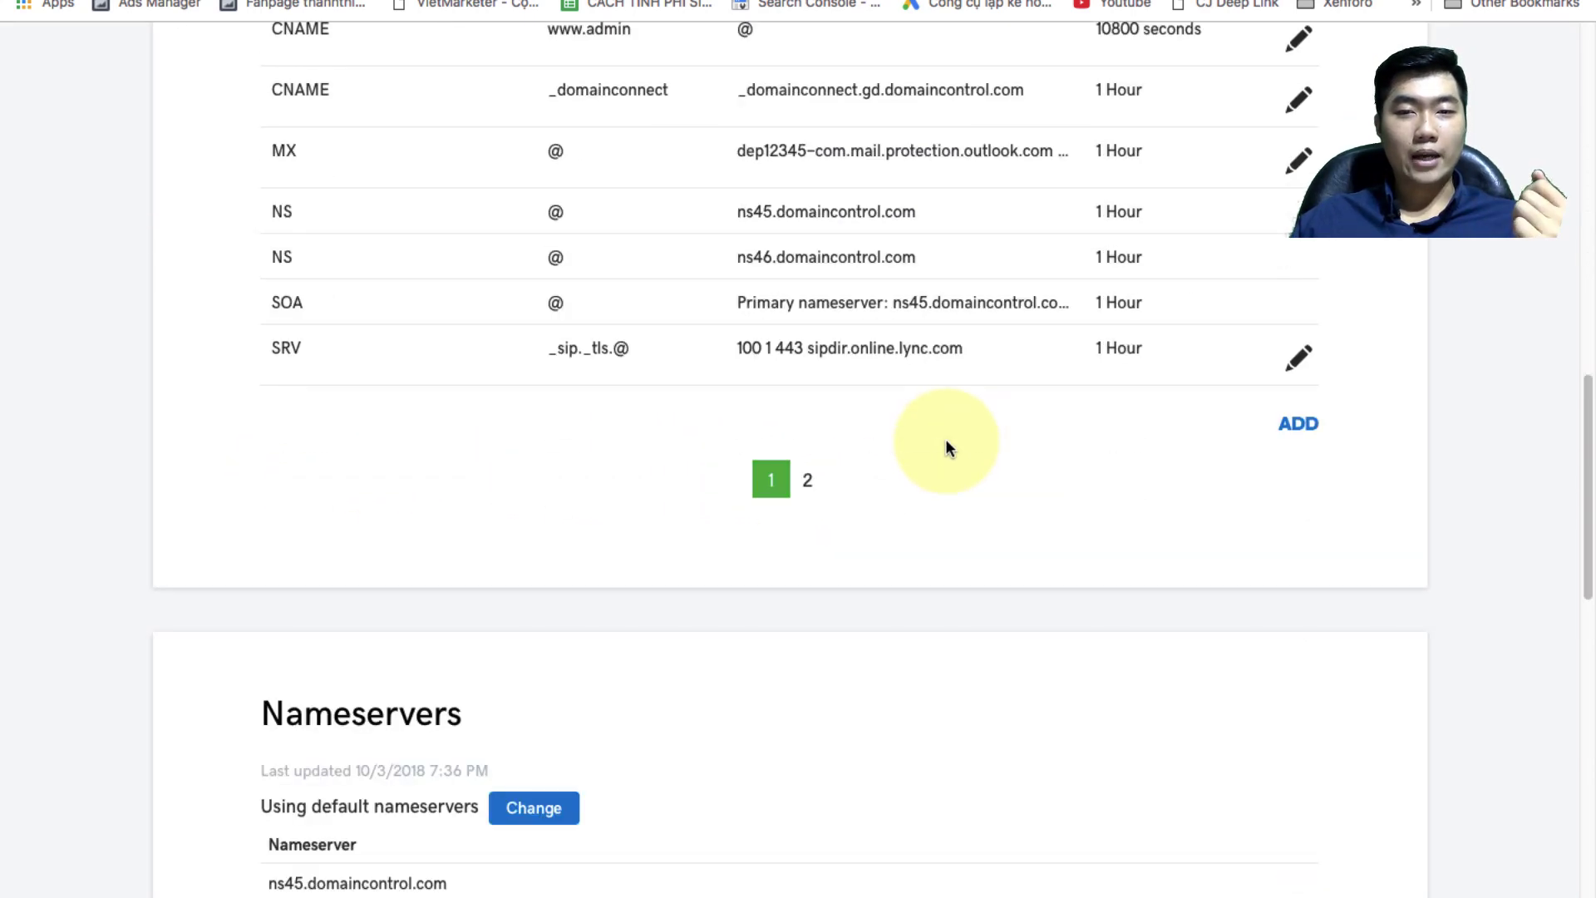